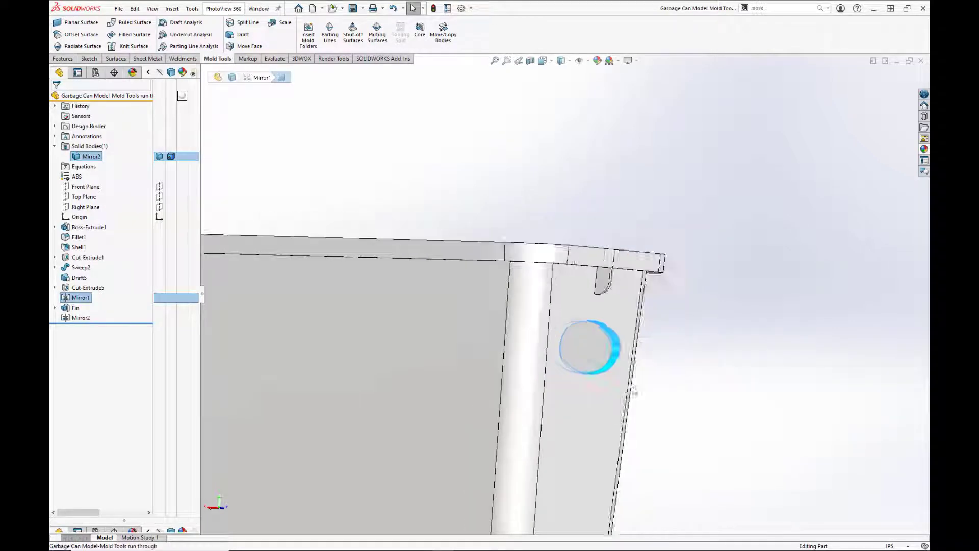
Orbit under the garbage can to inspect the embossed text on its bottom face
{"action": "left_click", "coordinate": [613, 396]}
{"action": "middle_click_drag", "start_coordinate": [514, 419], "coordinate": [517, 412]}
{"action": "scroll", "coordinate": [524, 371], "scroll_direction": "down", "scroll_amount": 5}
{"action": "middle_click_drag", "start_coordinate": [524, 371], "coordinate": [452, 357]}
{"action": "left_click", "coordinate": [527, 350]}
{"action": "key", "text": "Escape"}
Look down into the can, return to Isometric, and launch Draft Analysis
{"action": "scroll", "coordinate": [452, 357], "scroll_direction": "down", "scroll_amount": 4}
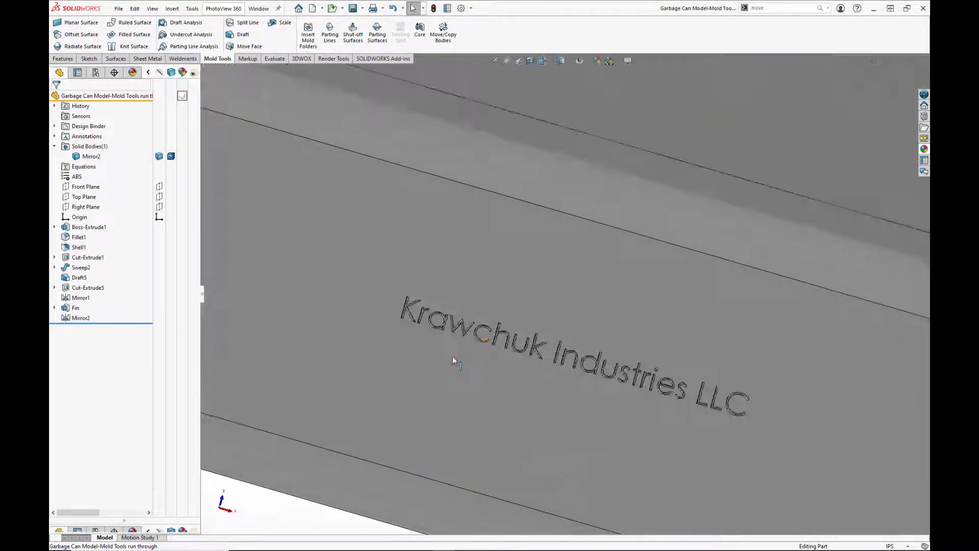
{"action": "scroll", "coordinate": [452, 356], "scroll_direction": "up", "scroll_amount": 5}
{"action": "right_click_drag", "start_coordinate": [418, 393], "coordinate": [381, 424]}
{"action": "mouse_move", "coordinate": [466, 303]}
{"action": "middle_mouse_down"}
{"action": "mouse_move", "coordinate": [468, 411]}
{"action": "mouse_move", "coordinate": [431, 267]}
{"action": "middle_mouse_up"}
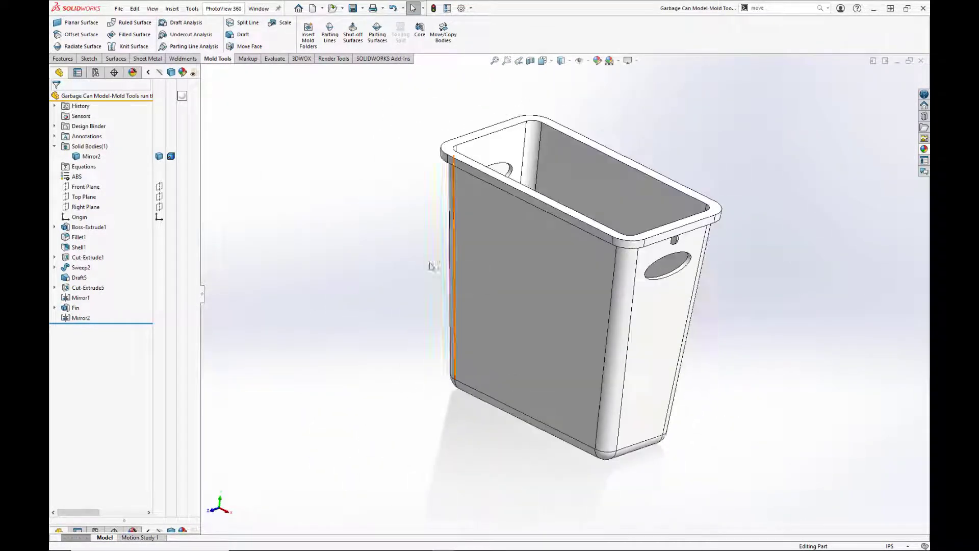
{"action": "key", "text": "ctrl+7"}
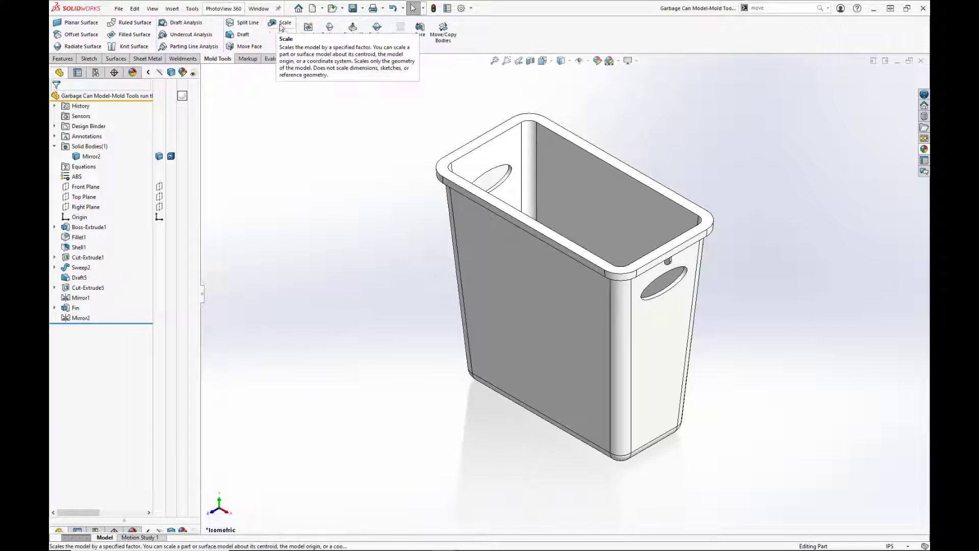
{"action": "left_click", "coordinate": [191, 24]}
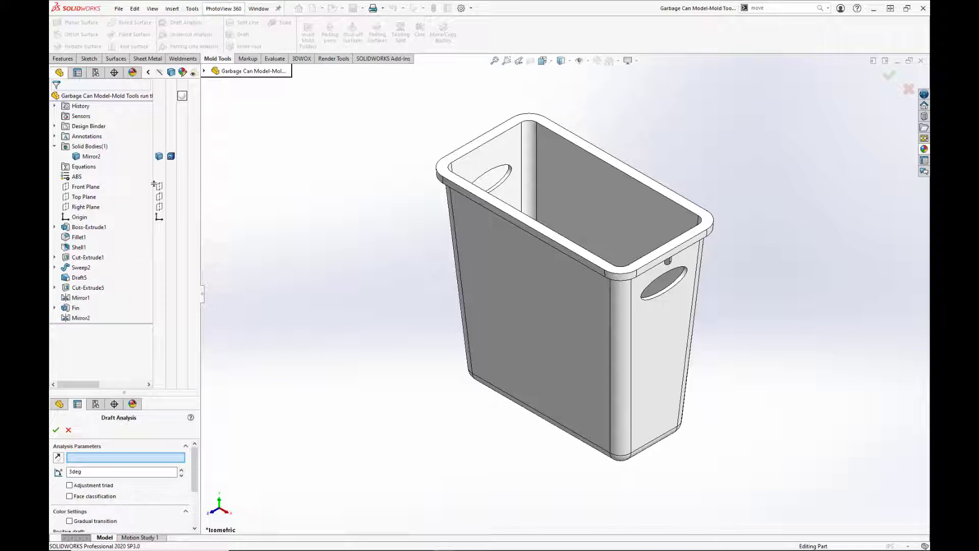
Set the draft analysis pull direction from the top rim face at 3°
{"action": "left_click_drag", "start_coordinate": [155, 80], "coordinate": [155, 82]}
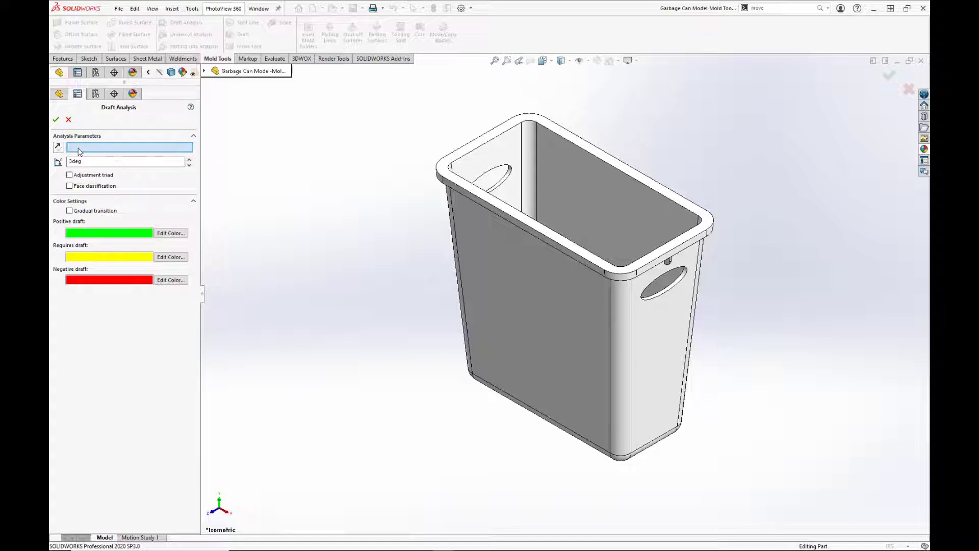
{"action": "left_click", "coordinate": [660, 257]}
{"action": "mouse_move", "coordinate": [574, 186]}
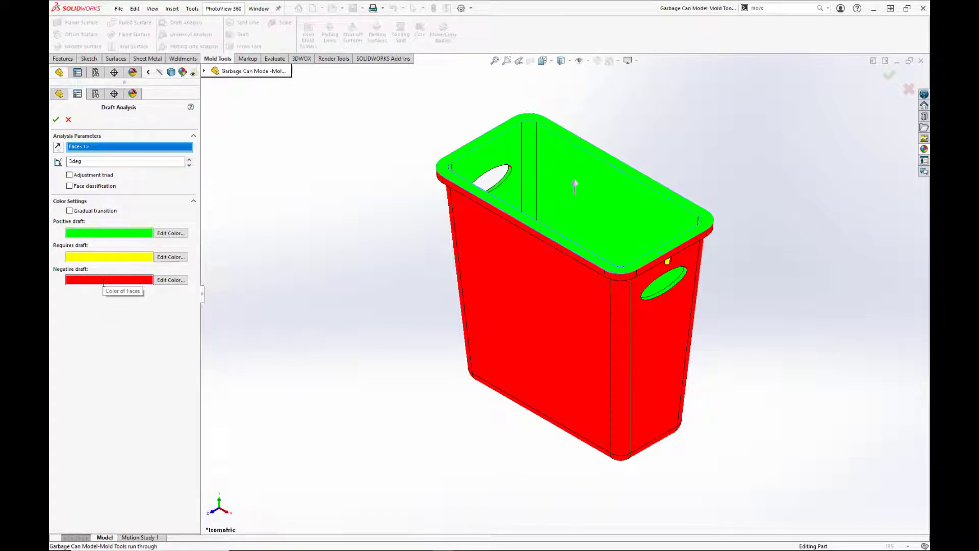
Orbit around the can to review the green, red and yellow draft faces, then accept
{"action": "scroll", "coordinate": [608, 266], "scroll_direction": "down", "scroll_amount": 3}
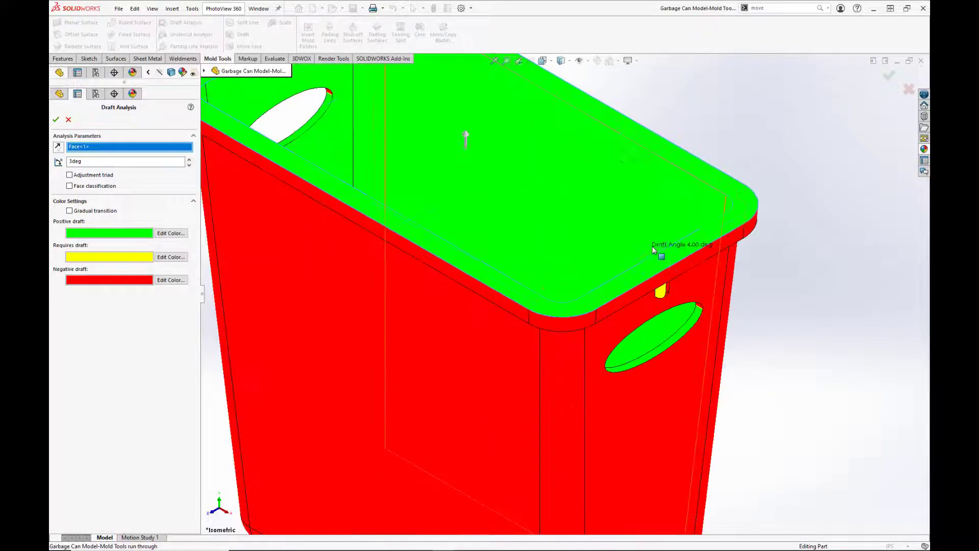
{"action": "scroll", "coordinate": [592, 201], "scroll_direction": "up", "scroll_amount": 6}
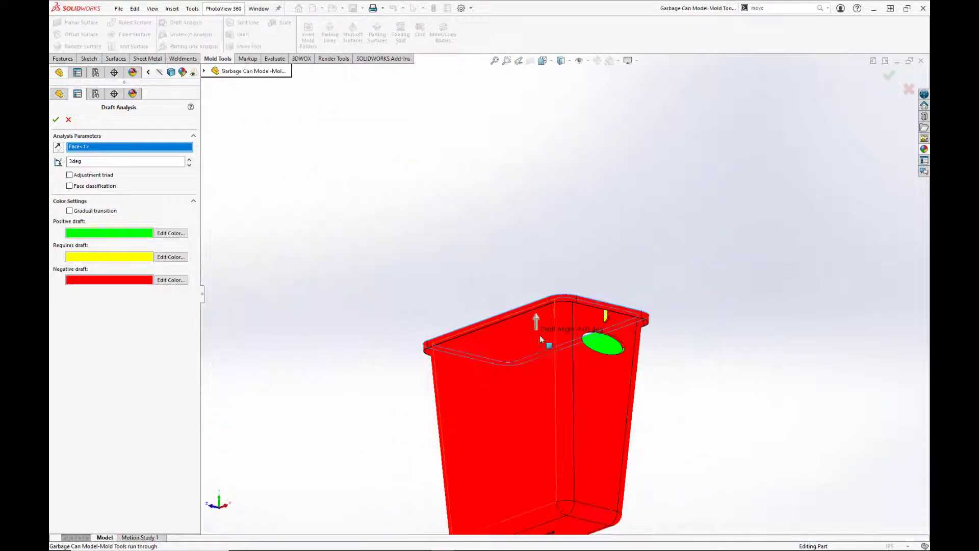
{"action": "mouse_move", "coordinate": [521, 381]}
{"action": "middle_mouse_down"}
{"action": "mouse_move", "coordinate": [522, 305]}
{"action": "mouse_move", "coordinate": [519, 366]}
{"action": "middle_mouse_up"}
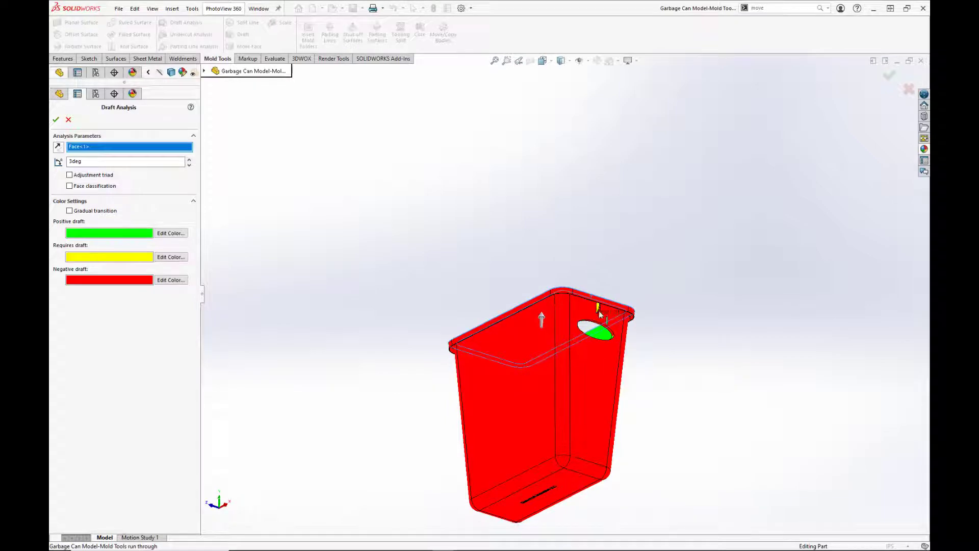
{"action": "scroll", "coordinate": [586, 314], "scroll_direction": "down", "scroll_amount": 5}
{"action": "middle_click_drag", "start_coordinate": [583, 304], "coordinate": [667, 361]}
{"action": "scroll", "coordinate": [591, 306], "scroll_direction": "up", "scroll_amount": 5}
{"action": "scroll", "coordinate": [667, 361], "scroll_direction": "down", "scroll_amount": 10}
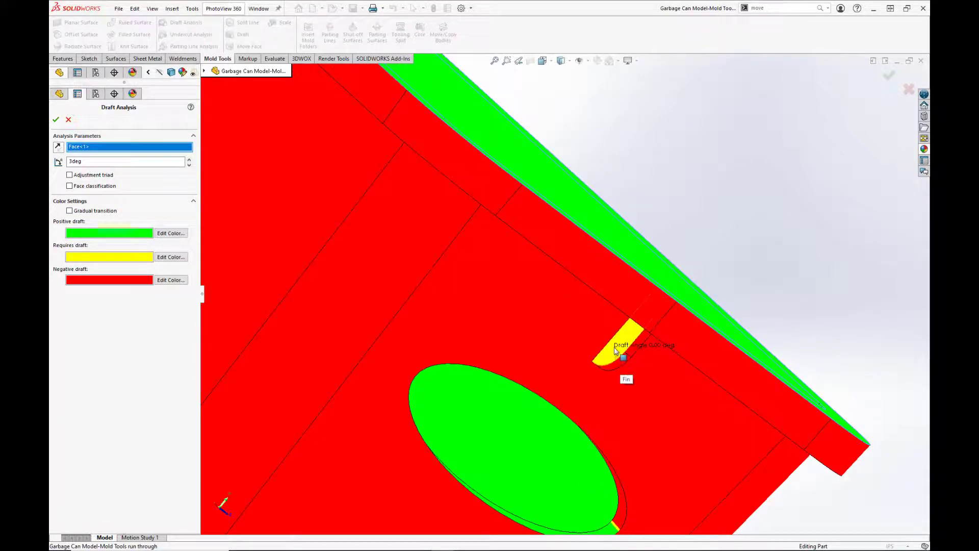
{"action": "scroll", "coordinate": [631, 343], "scroll_direction": "up", "scroll_amount": 4}
{"action": "middle_click_drag", "start_coordinate": [551, 267], "coordinate": [693, 265]}
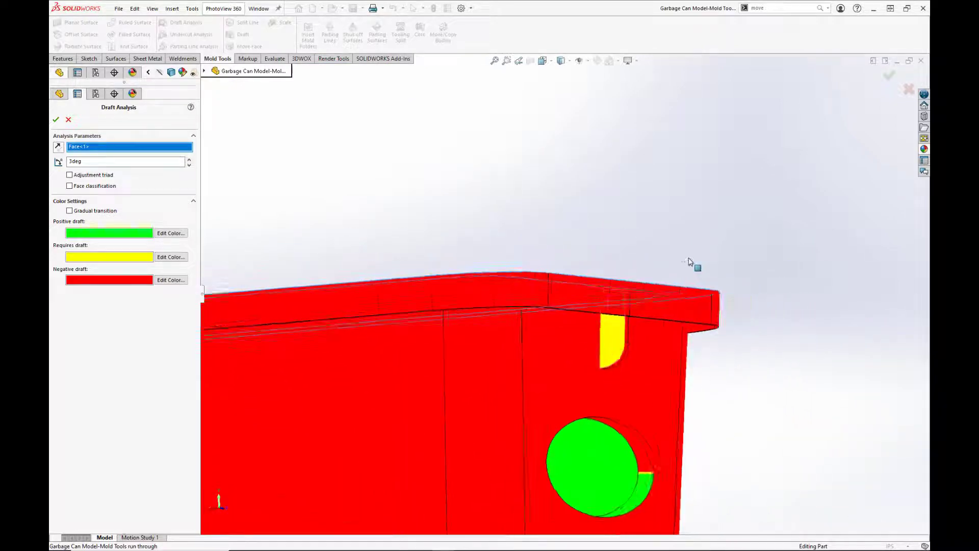
{"action": "scroll", "coordinate": [691, 262], "scroll_direction": "up", "scroll_amount": 3}
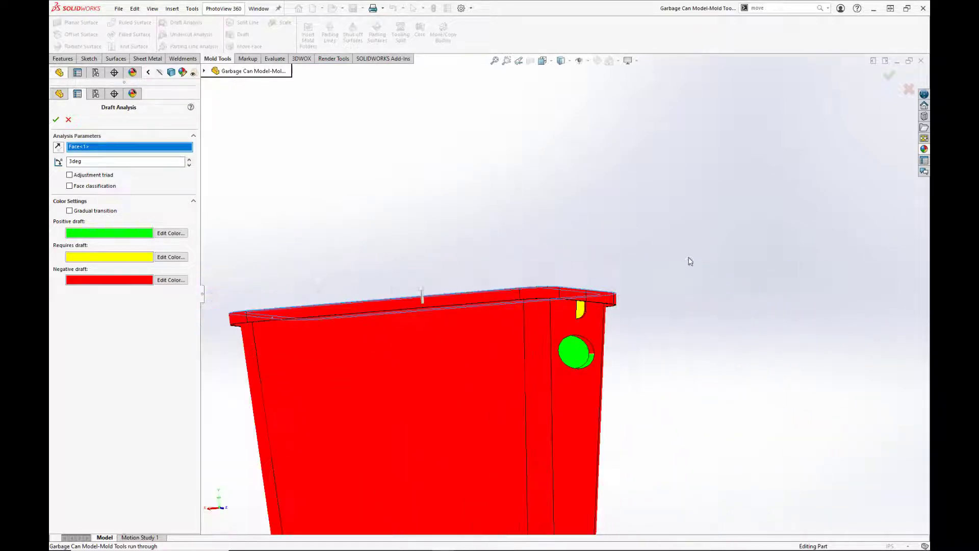
{"action": "left_click", "coordinate": [55, 120]}
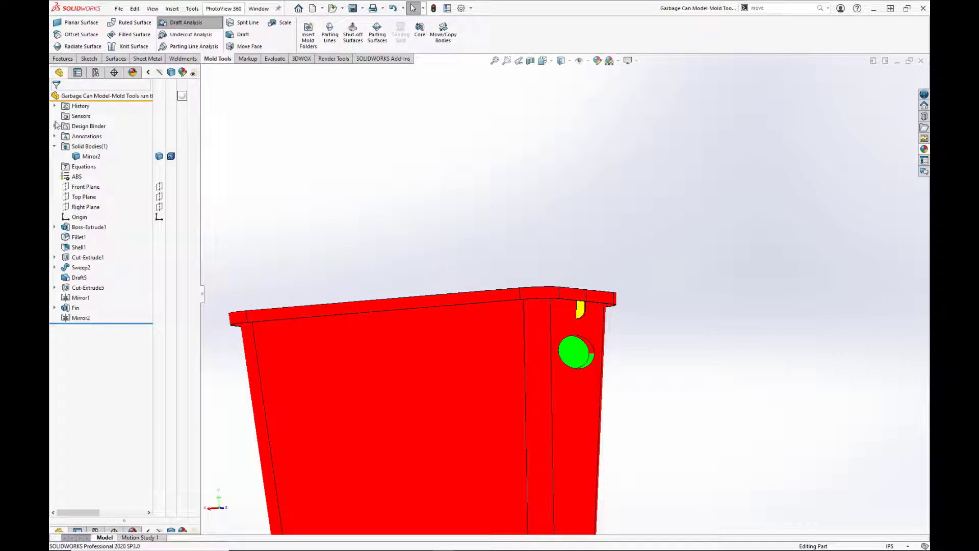
Start a neutral-plane draft using the can's top face as the neutral plane
{"action": "left_click", "coordinate": [244, 35]}
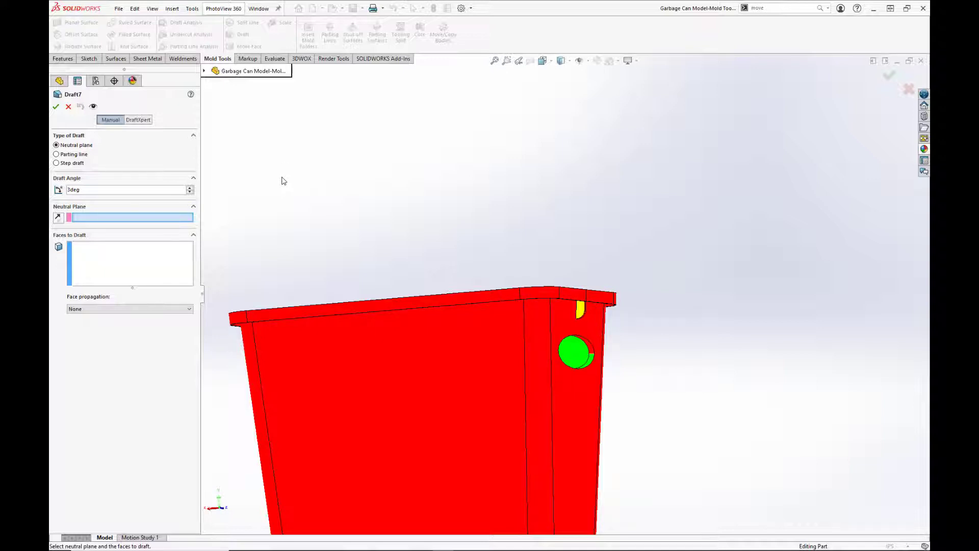
{"action": "middle_click_drag", "start_coordinate": [282, 181], "coordinate": [297, 231]}
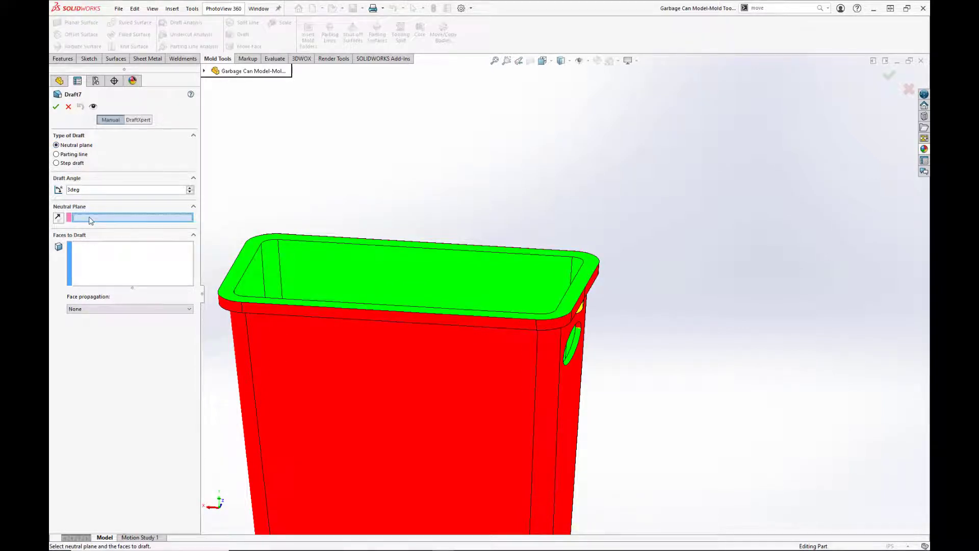
{"action": "left_click", "coordinate": [241, 259]}
Select the four yellow fin faces on both sides as faces to draft
{"action": "left_click", "coordinate": [134, 265]}
{"action": "middle_click_drag", "start_coordinate": [511, 330], "coordinate": [628, 305]}
{"action": "left_click", "coordinate": [586, 270]}
{"action": "left_click", "coordinate": [603, 279]}
{"action": "scroll", "coordinate": [632, 307], "scroll_direction": "up", "scroll_amount": 5}
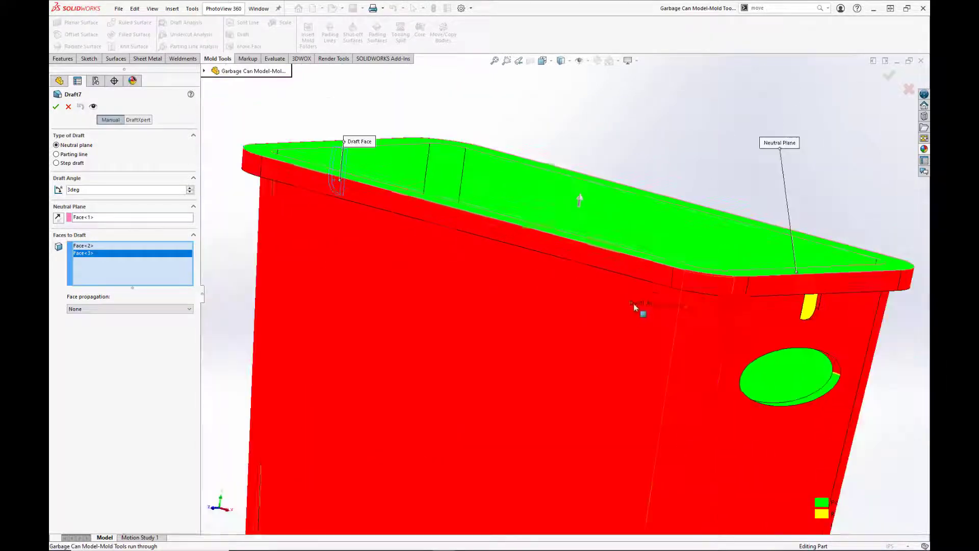
{"action": "left_click", "coordinate": [812, 311]}
{"action": "middle_click_drag", "start_coordinate": [811, 313], "coordinate": [794, 303]}
{"action": "left_click", "coordinate": [794, 304]}
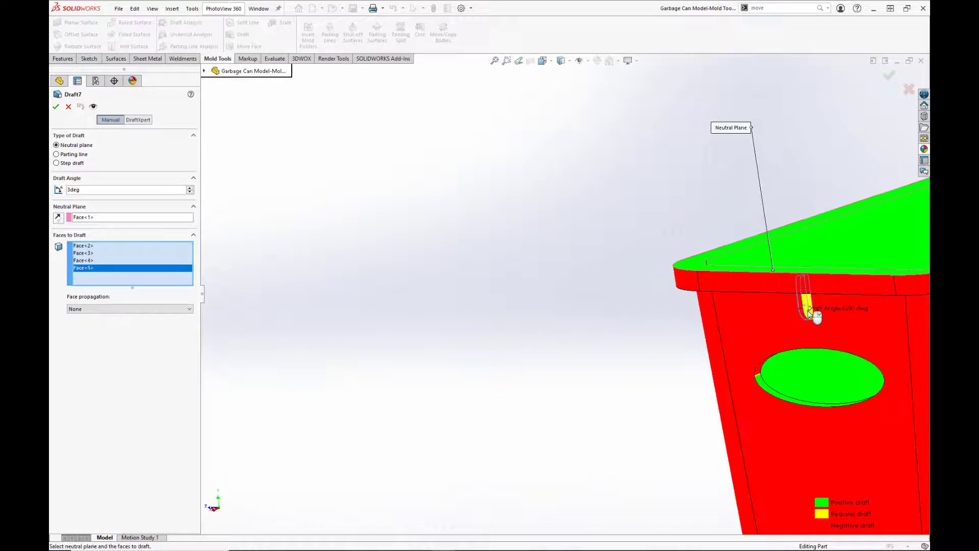
Reverse the pull direction and apply the 3° draft as Draft7
{"action": "scroll", "coordinate": [660, 308], "scroll_direction": "up", "scroll_amount": 3}
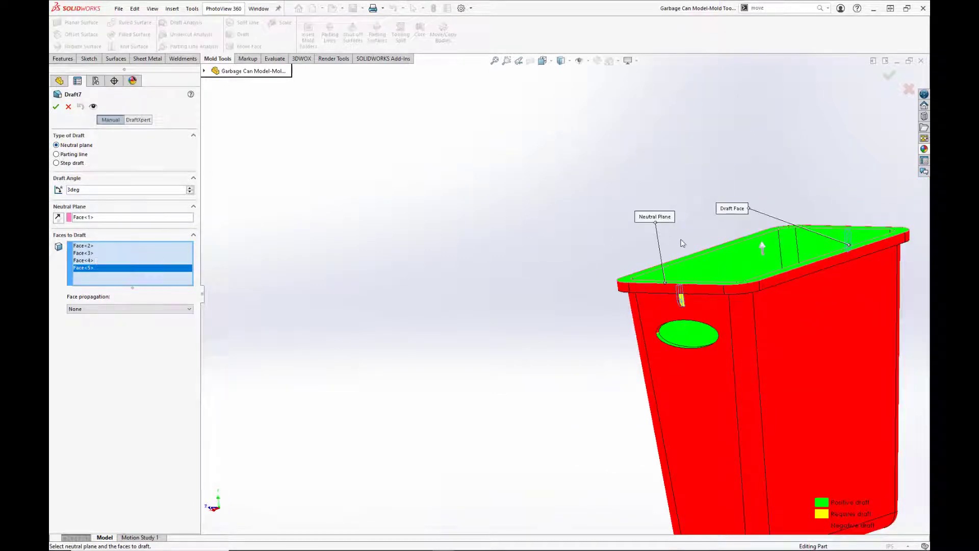
{"action": "left_click", "coordinate": [58, 217]}
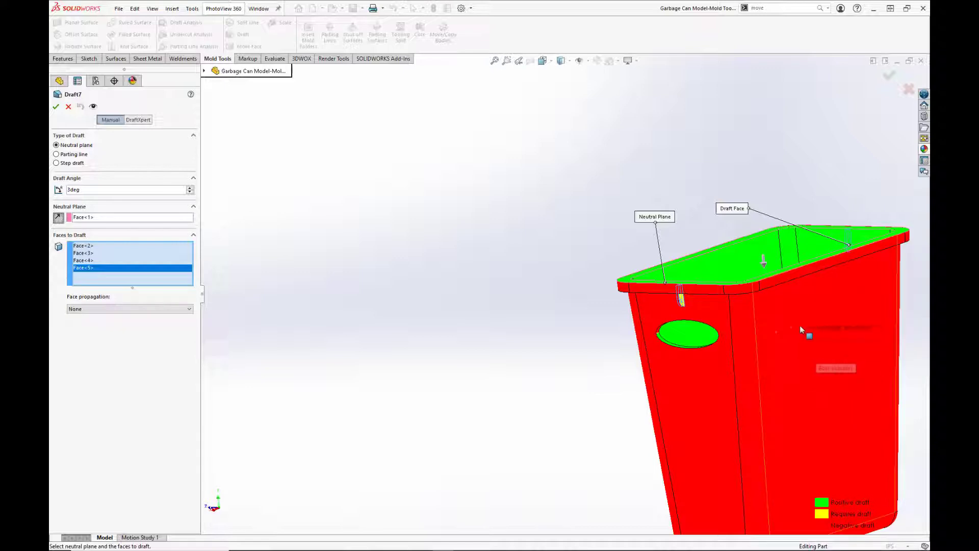
{"action": "mouse_move", "coordinate": [780, 333]}
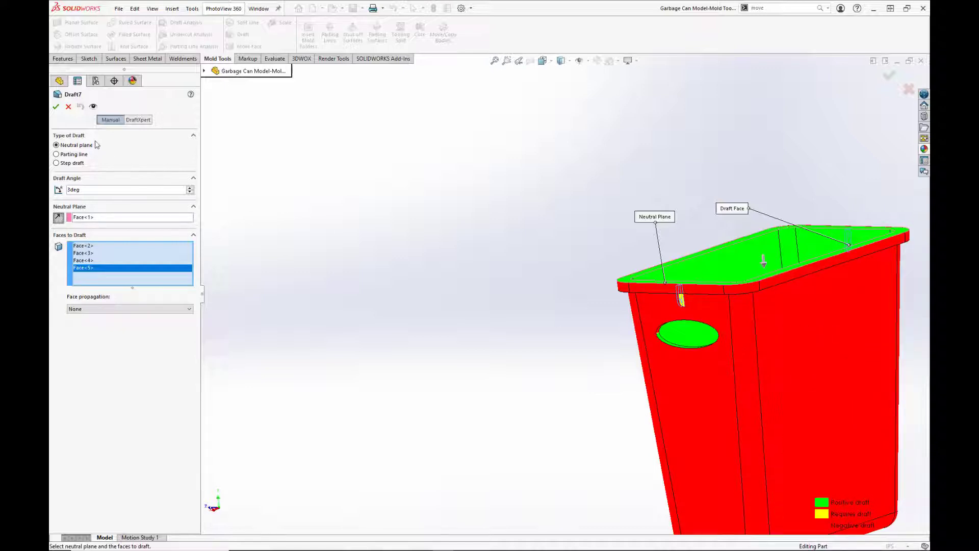
{"action": "left_click", "coordinate": [55, 108]}
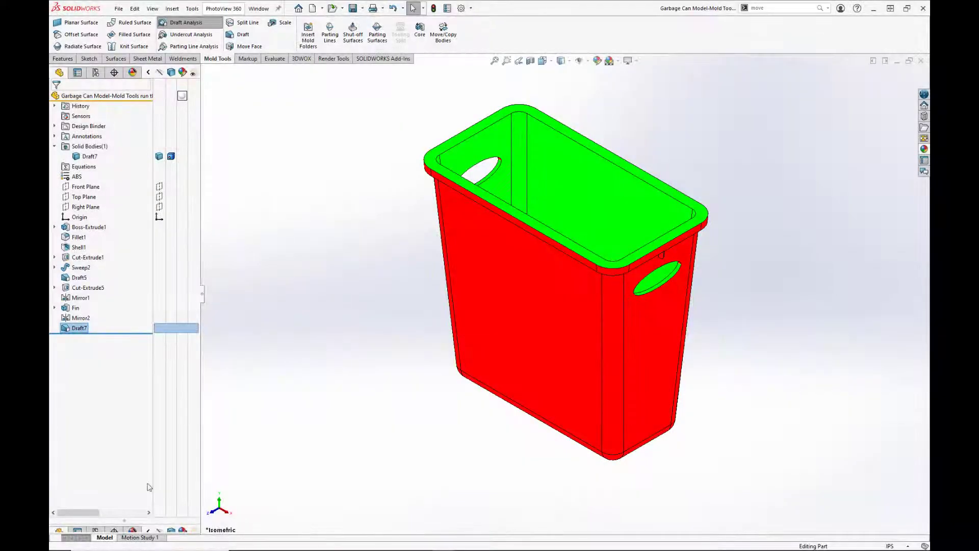
Clear the Draft7 selection and turn off the draft analysis colouring
{"action": "left_click_drag", "start_coordinate": [124, 520], "coordinate": [130, 547]}
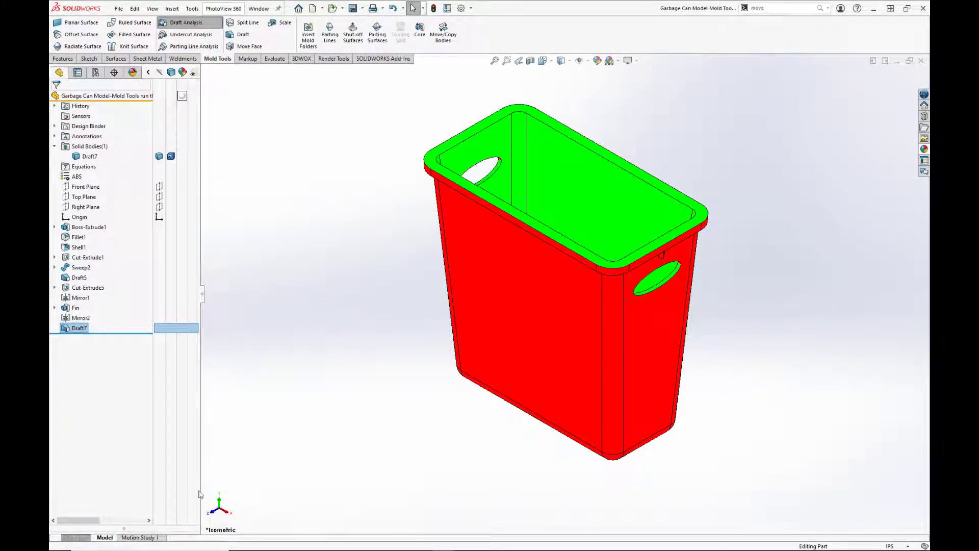
{"action": "left_click", "coordinate": [257, 453]}
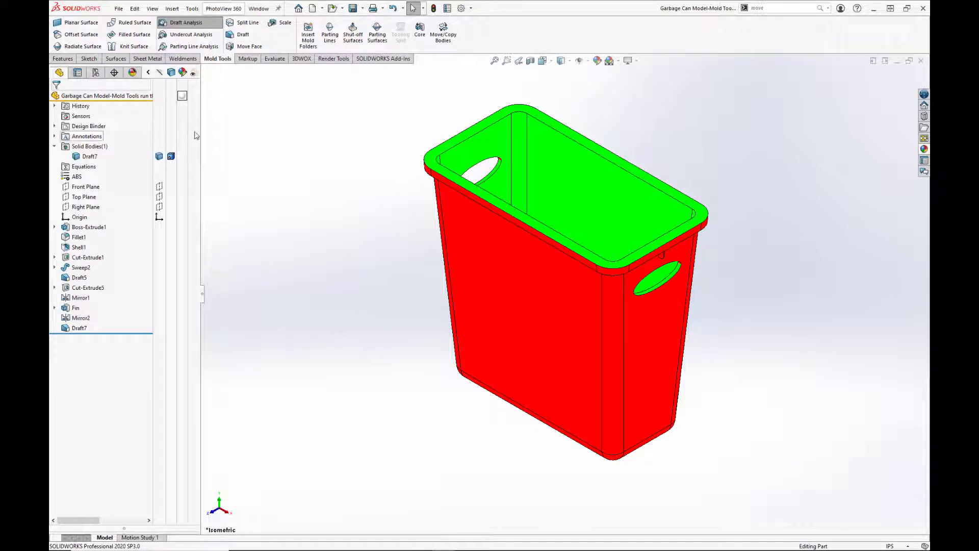
{"action": "left_click", "coordinate": [149, 74]}
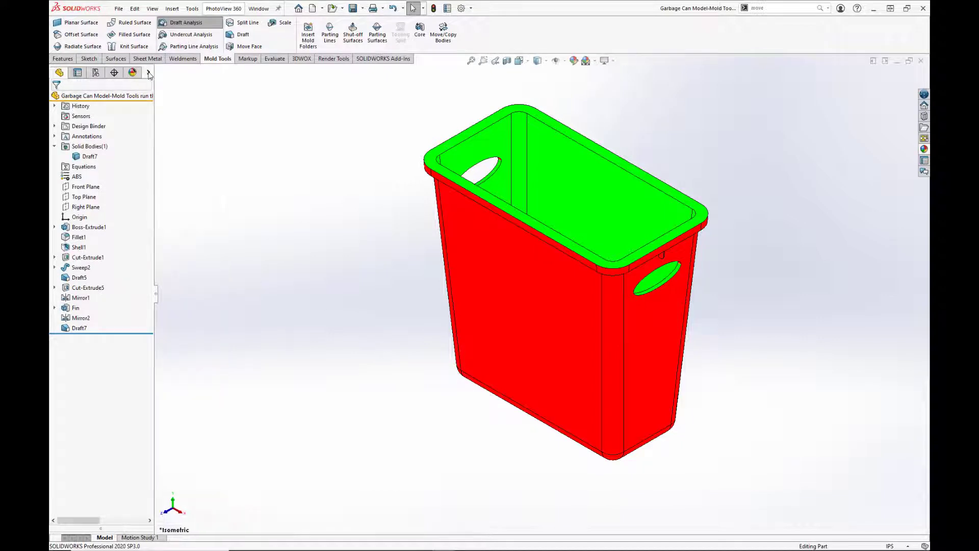
{"action": "left_click", "coordinate": [179, 23]}
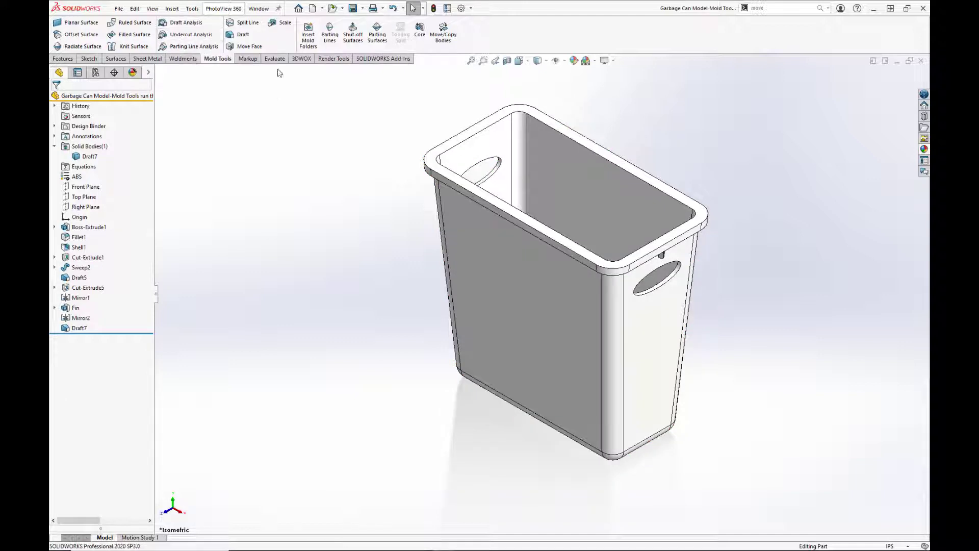
Scale the can uniformly by 1.05 about its centroid as Scale2
{"action": "left_click", "coordinate": [284, 23]}
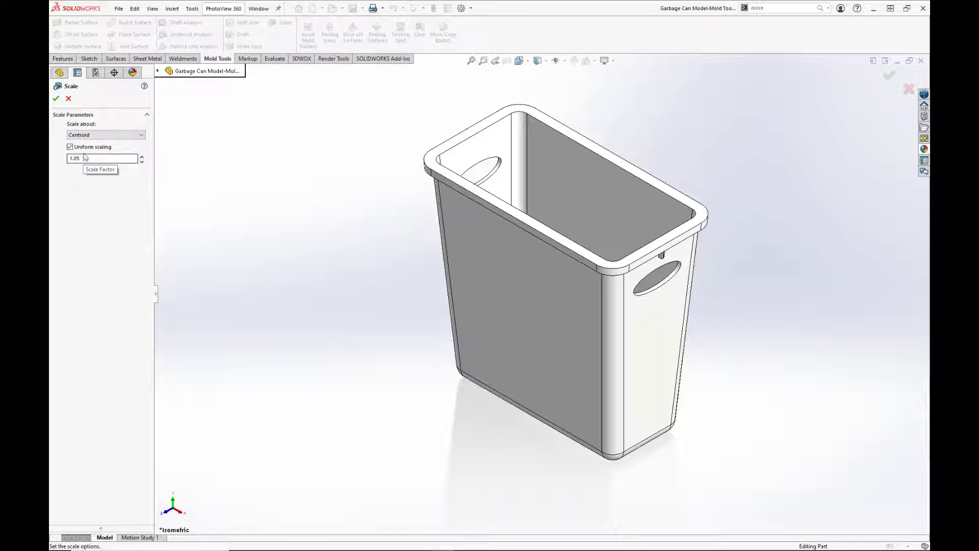
{"action": "left_click", "coordinate": [98, 136]}
{"action": "left_click", "coordinate": [97, 142]}
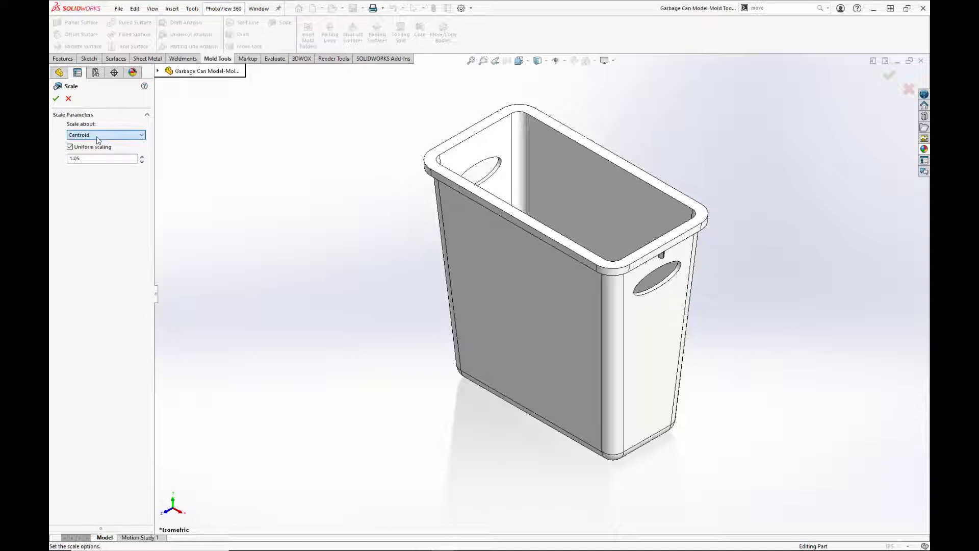
{"action": "left_click", "coordinate": [56, 99]}
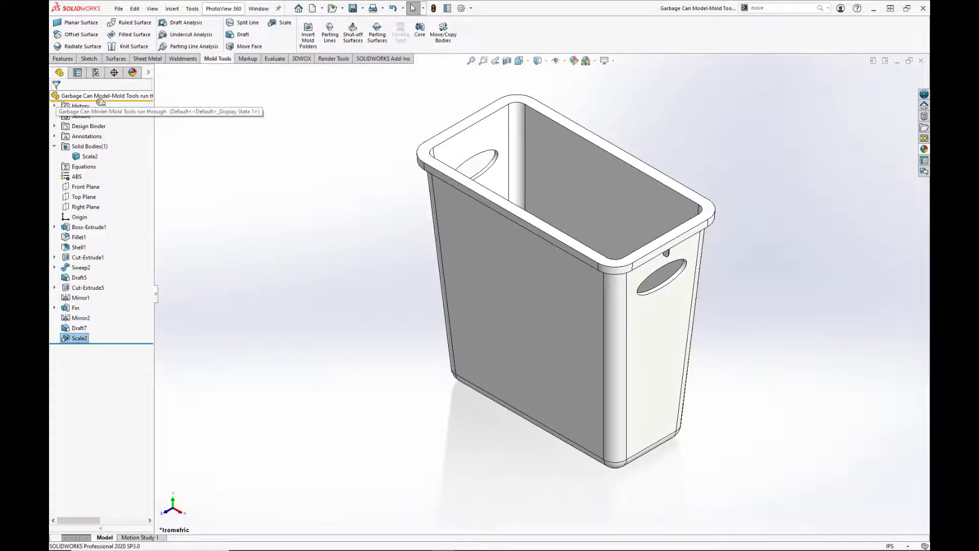
{"action": "left_click", "coordinate": [336, 124]}
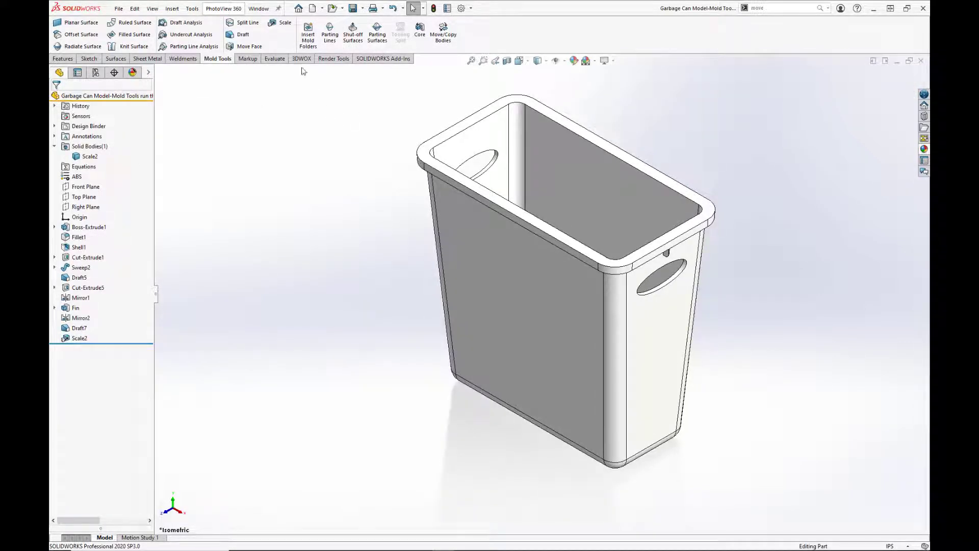
Create Parting Line5 pulling from the top rim face, using the nine tangent rim edges
{"action": "left_click", "coordinate": [329, 36]}
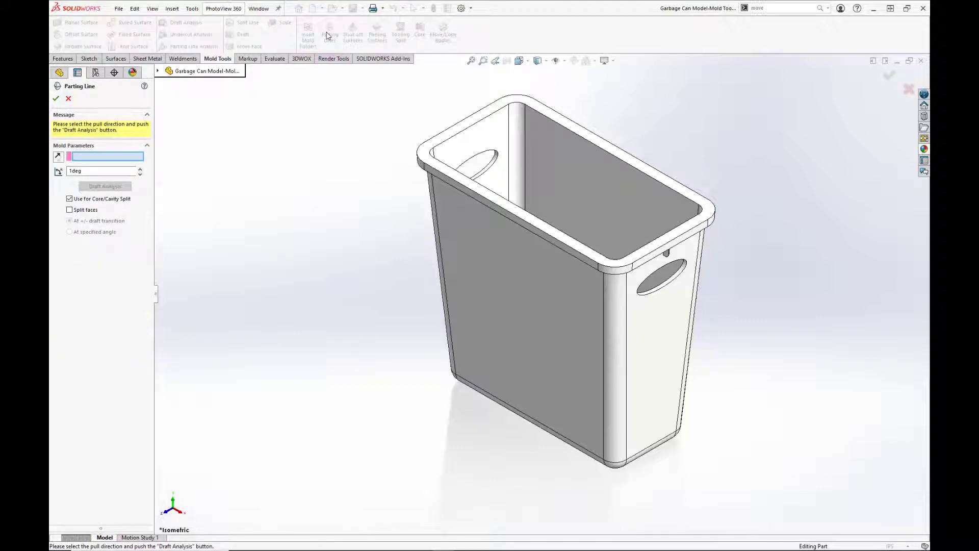
{"action": "left_click", "coordinate": [442, 171]}
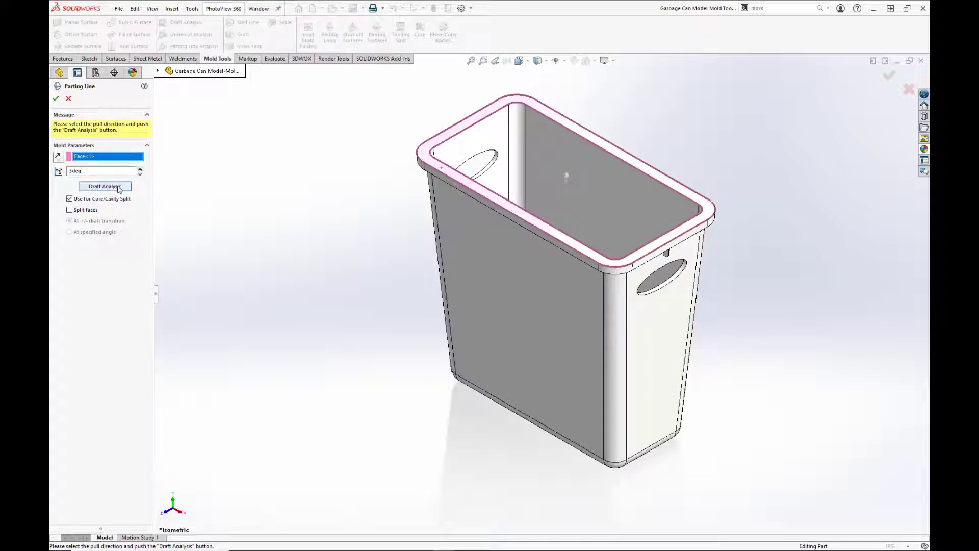
{"action": "left_click", "coordinate": [116, 186]}
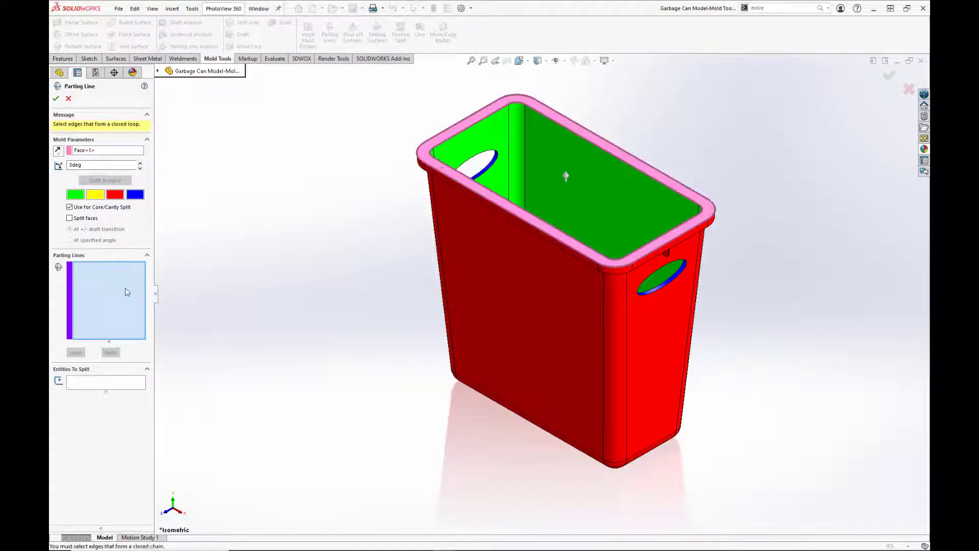
{"action": "scroll", "coordinate": [413, 211], "scroll_direction": "down", "scroll_amount": 4}
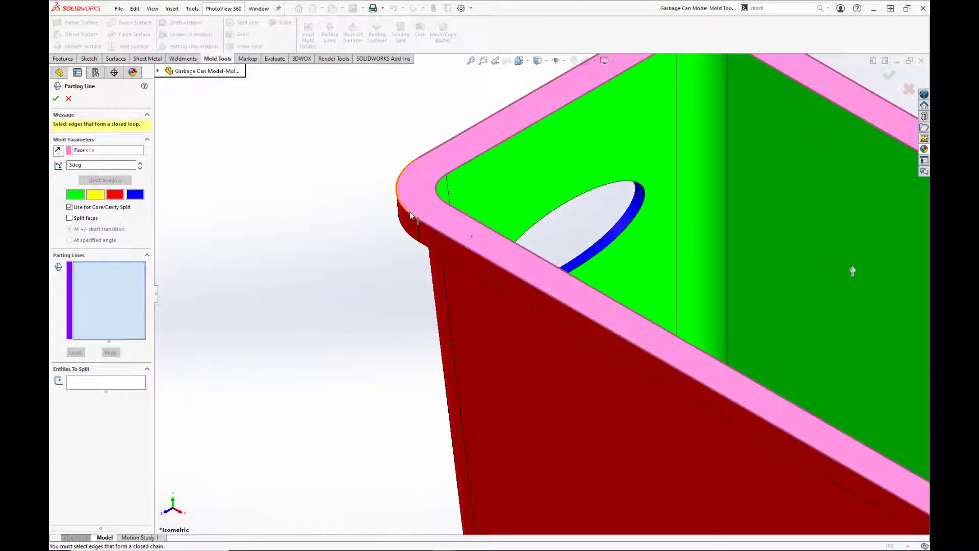
{"action": "right_click", "coordinate": [411, 215]}
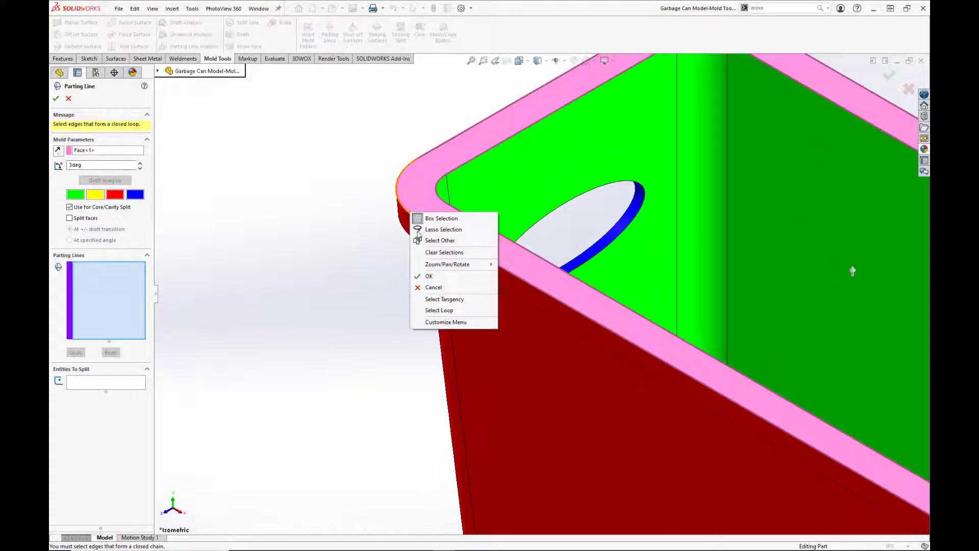
{"action": "left_click", "coordinate": [451, 300]}
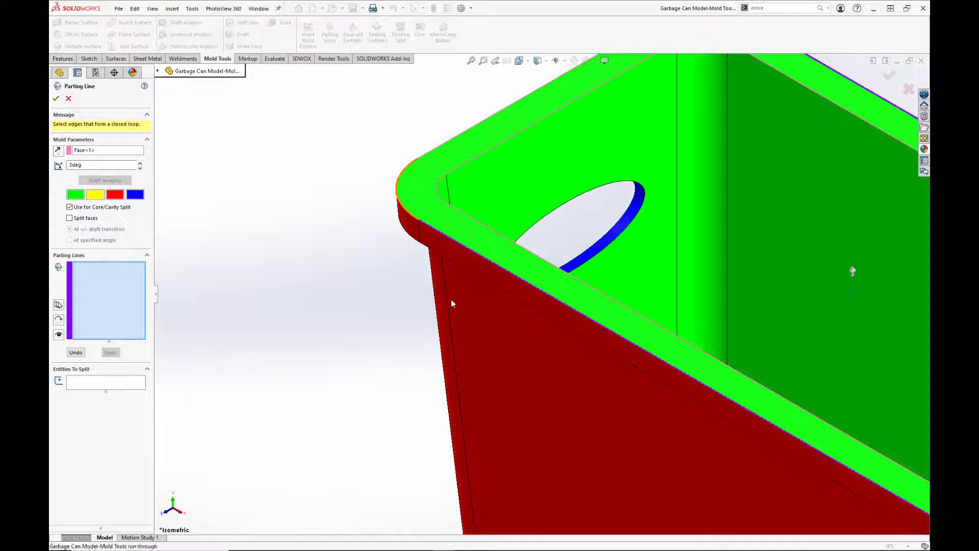
{"action": "scroll", "coordinate": [448, 224], "scroll_direction": "up", "scroll_amount": 5}
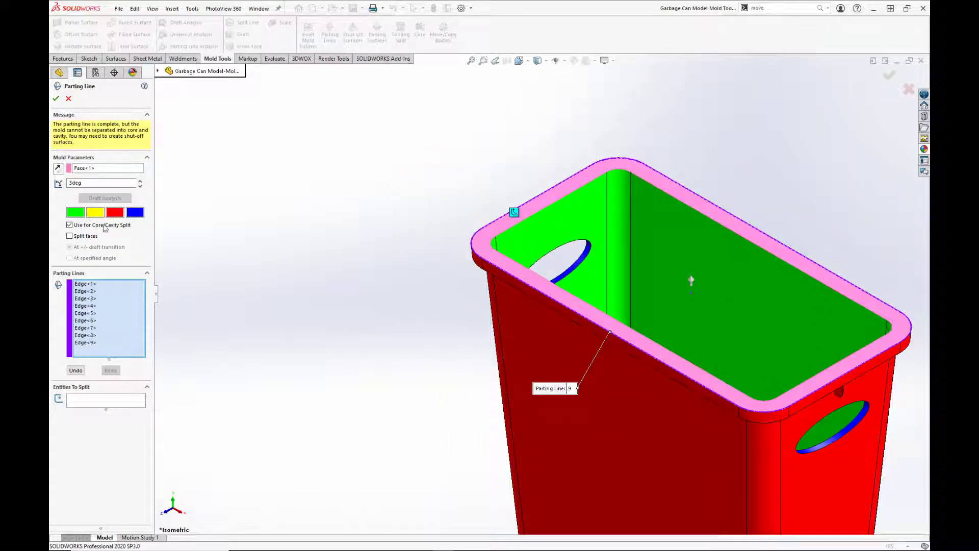
{"action": "left_click", "coordinate": [56, 99]}
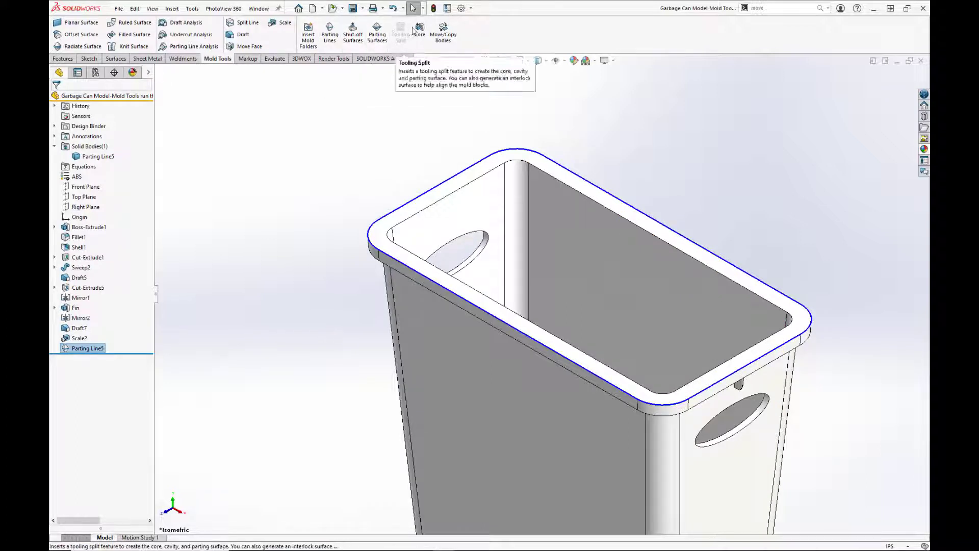
Clear the default edge loops and patch both handle-hole edges as Shut-Off Surface5
{"action": "left_click", "coordinate": [352, 28]}
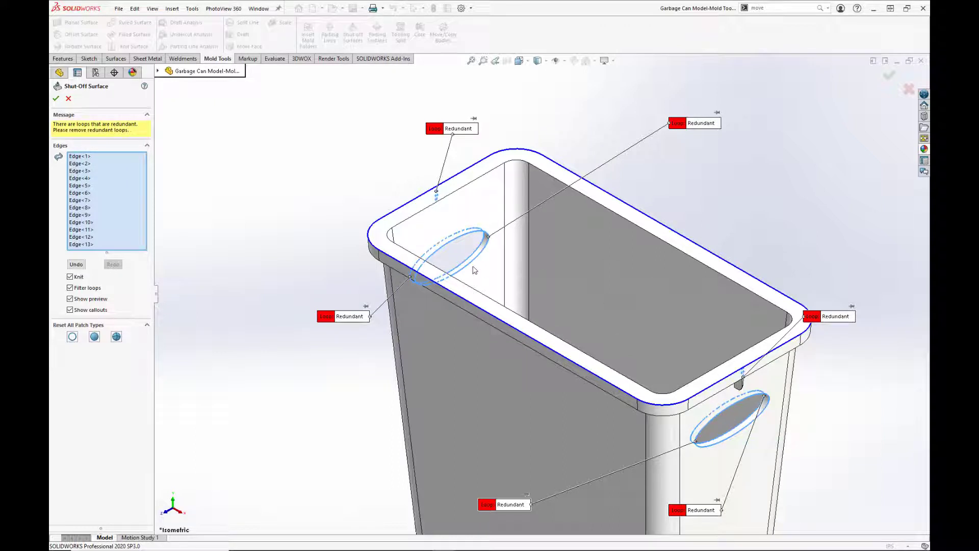
{"action": "right_click", "coordinate": [122, 214]}
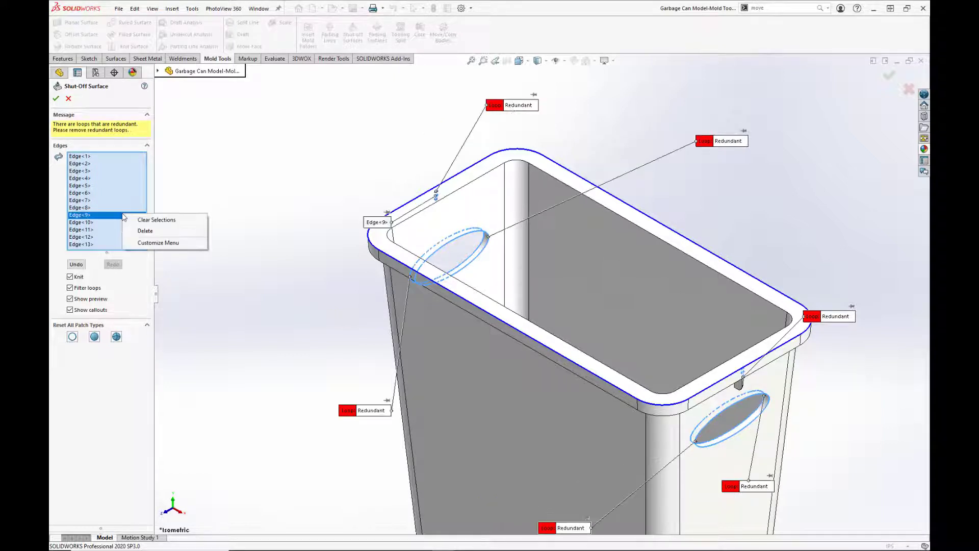
{"action": "left_click", "coordinate": [138, 222]}
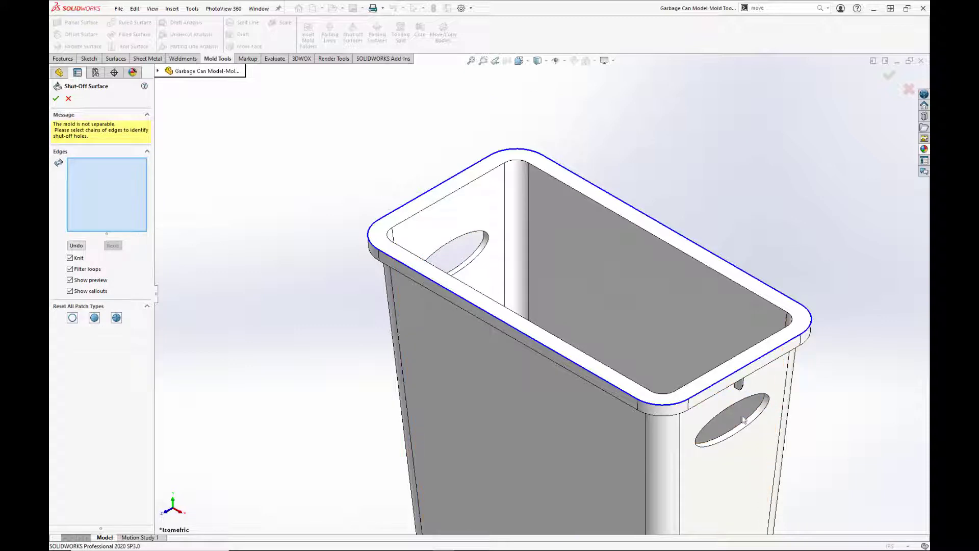
{"action": "left_click", "coordinate": [480, 261]}
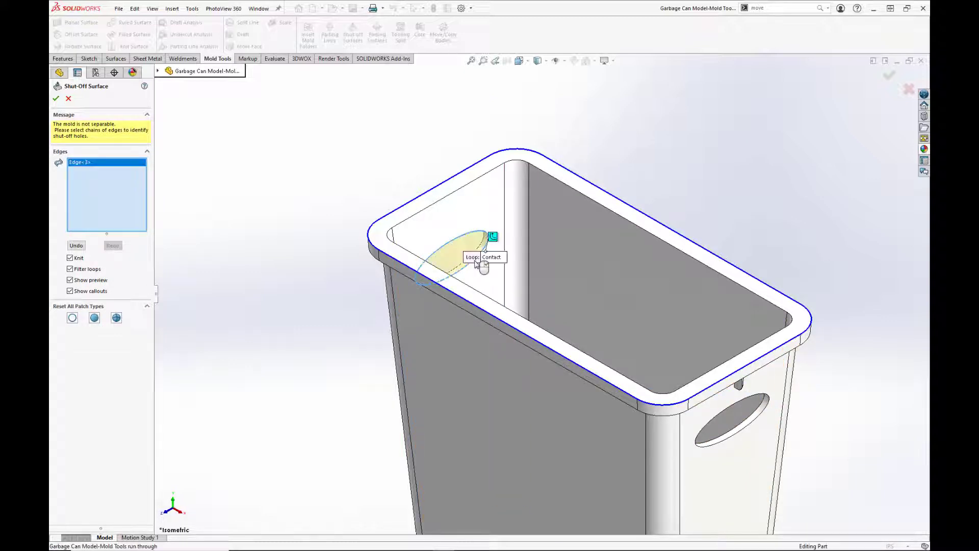
{"action": "middle_click_drag", "start_coordinate": [605, 335], "coordinate": [659, 312]}
{"action": "left_click", "coordinate": [862, 274]}
{"action": "scroll", "coordinate": [862, 274], "scroll_direction": "down", "scroll_amount": 3}
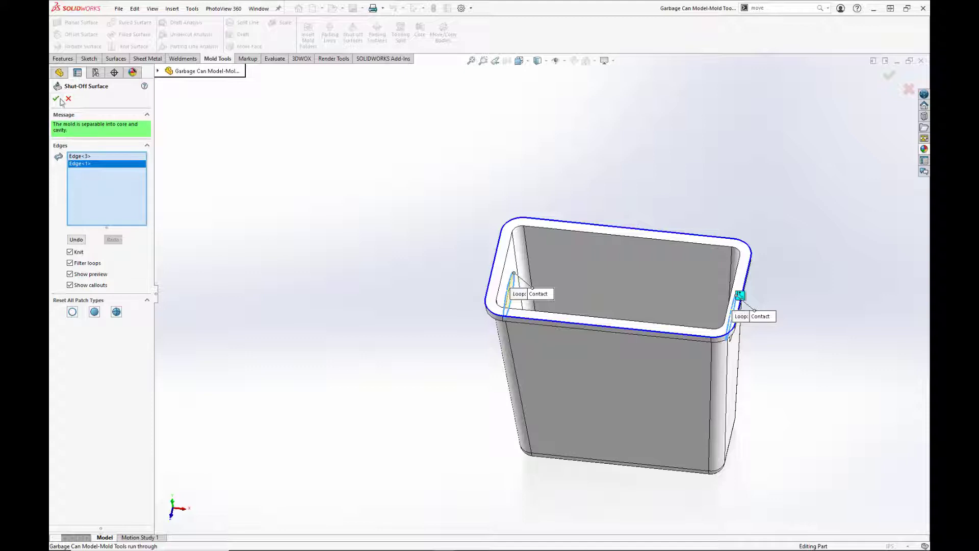
{"action": "left_click", "coordinate": [57, 100]}
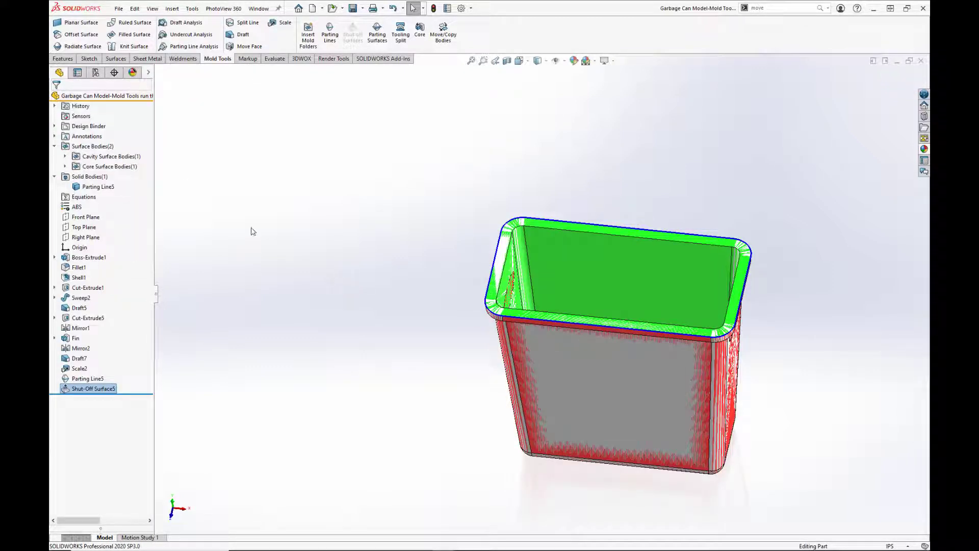
Expand the Cavity and Core Surface Bodies folders and locate the shut-off surfaces
{"action": "left_click", "coordinate": [65, 156]}
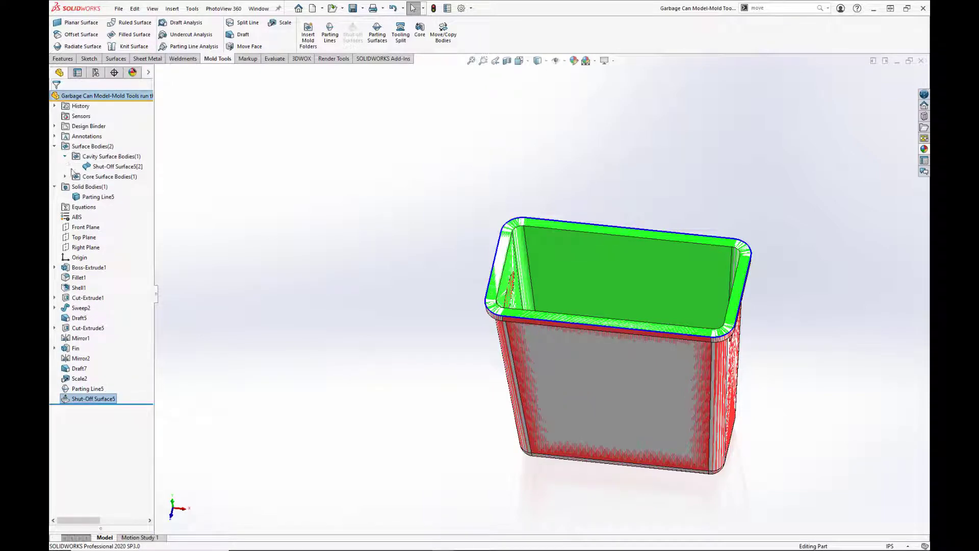
{"action": "left_click", "coordinate": [66, 176]}
{"action": "left_click", "coordinate": [113, 166]}
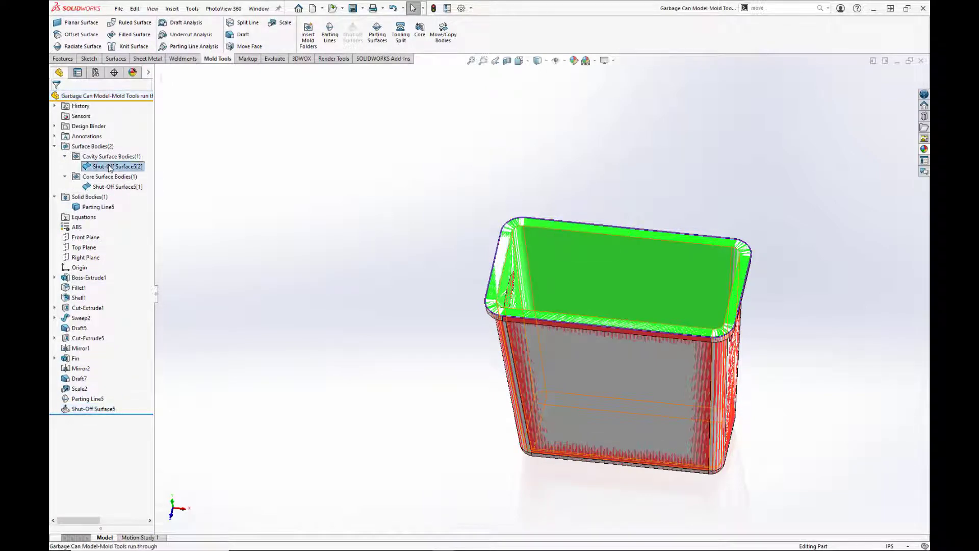
{"action": "left_click", "coordinate": [113, 187]}
{"action": "left_click", "coordinate": [466, 301]}
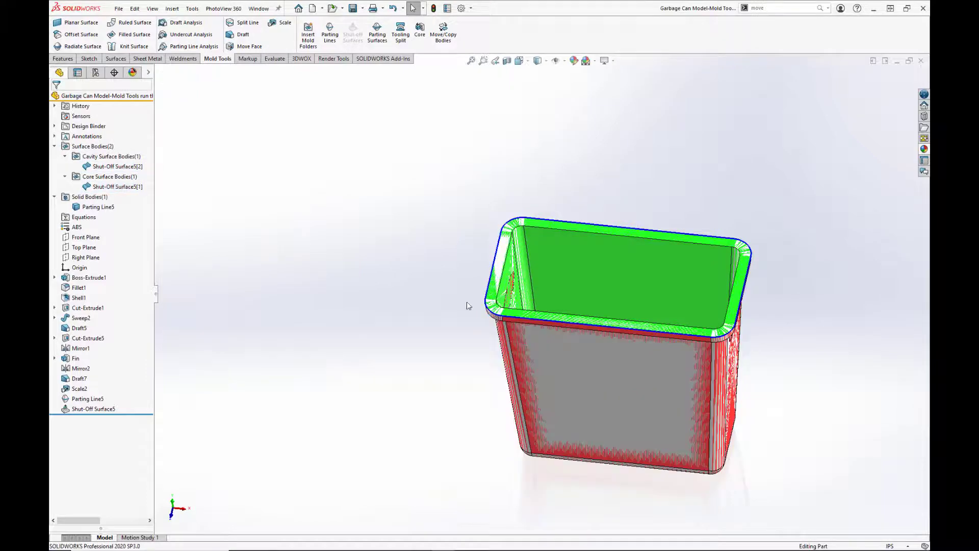
{"action": "scroll", "coordinate": [612, 363], "scroll_direction": "down", "scroll_amount": 2}
{"action": "middle_click_drag", "start_coordinate": [612, 363], "coordinate": [596, 319]}
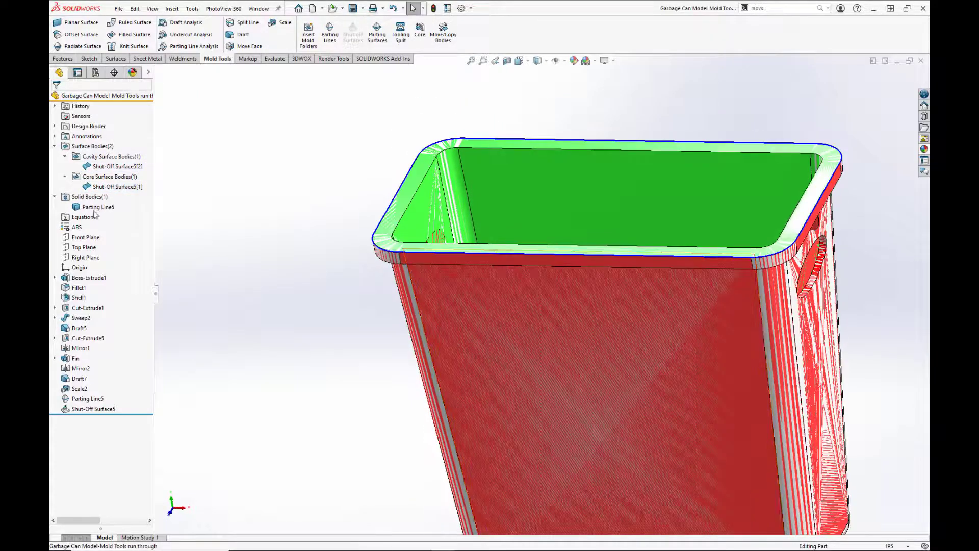
Hide the solid can body and orbit to inspect the surfaces and handle-hole patches
{"action": "right_click", "coordinate": [81, 208]}
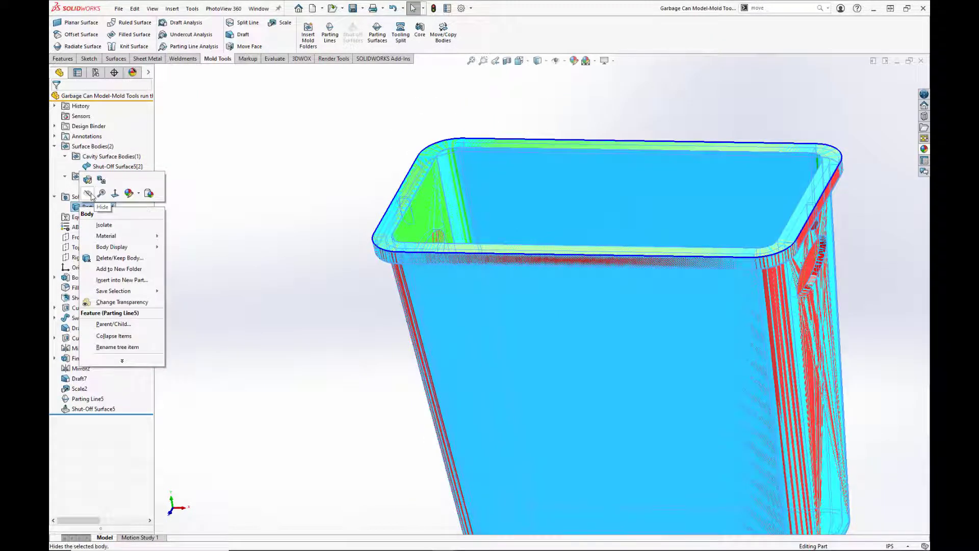
{"action": "key", "text": "Escape"}
{"action": "left_click", "coordinate": [330, 284]}
{"action": "middle_click_drag", "start_coordinate": [335, 278], "coordinate": [398, 163]}
{"action": "scroll", "coordinate": [398, 163], "scroll_direction": "up", "scroll_amount": 5}
{"action": "middle_click_drag", "start_coordinate": [422, 317], "coordinate": [522, 418]}
{"action": "scroll", "coordinate": [518, 350], "scroll_direction": "down", "scroll_amount": 3}
{"action": "scroll", "coordinate": [518, 351], "scroll_direction": "down", "scroll_amount": 3}
{"action": "middle_click_drag", "start_coordinate": [501, 338], "coordinate": [467, 355]}
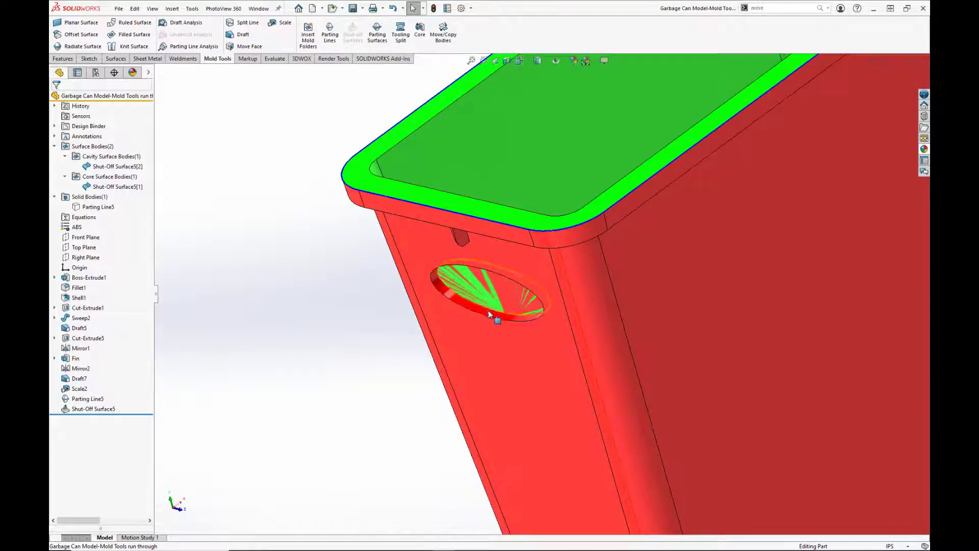
{"action": "middle_click_drag", "start_coordinate": [489, 304], "coordinate": [474, 260]}
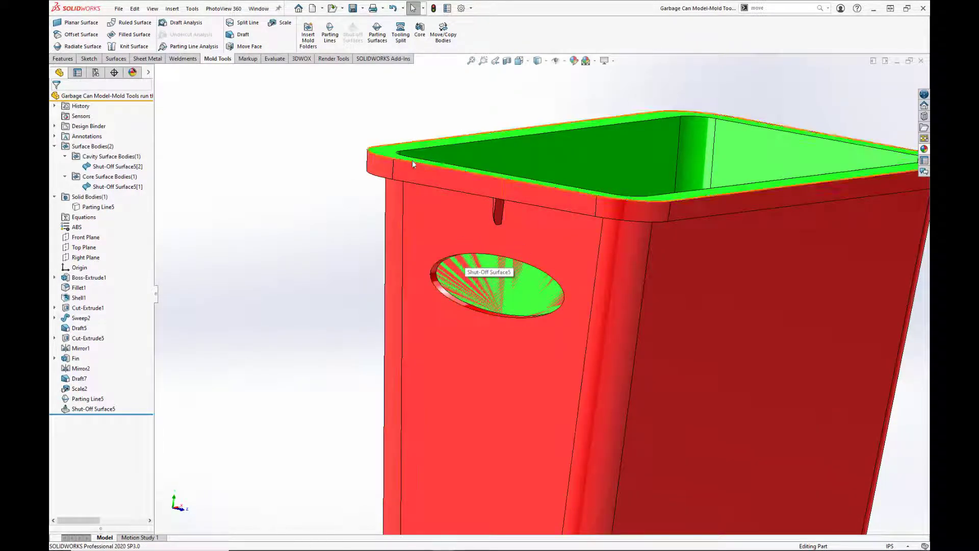
Hide both Shut-Off Surface5 bodies, show the solid can again, and return to Isometric
{"action": "left_click", "coordinate": [116, 167]}
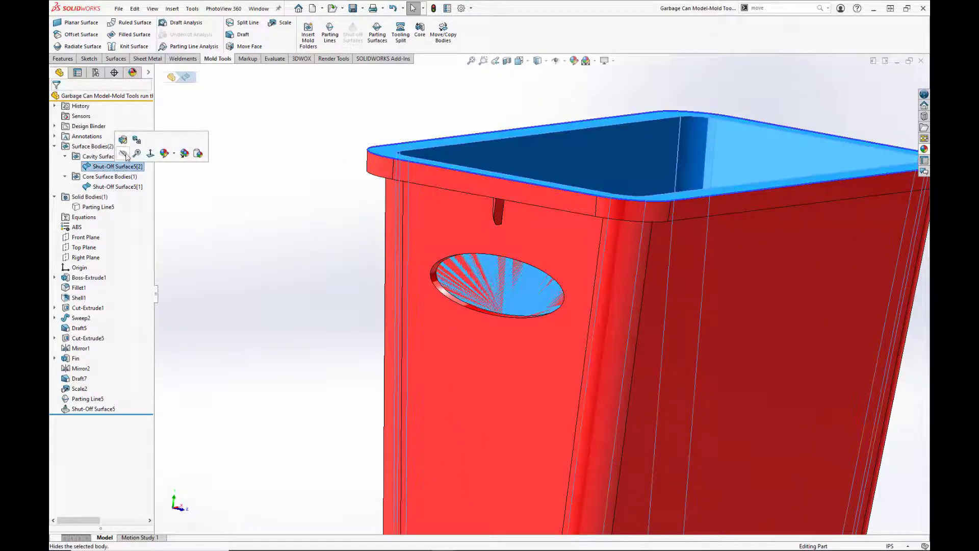
{"action": "left_click", "coordinate": [117, 185]}
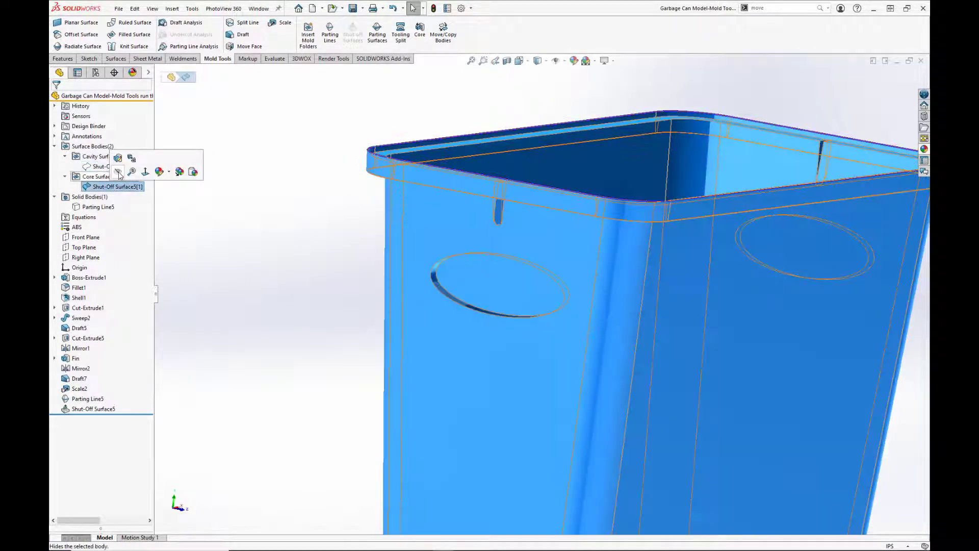
{"action": "left_click", "coordinate": [118, 172]}
{"action": "left_click", "coordinate": [99, 206]}
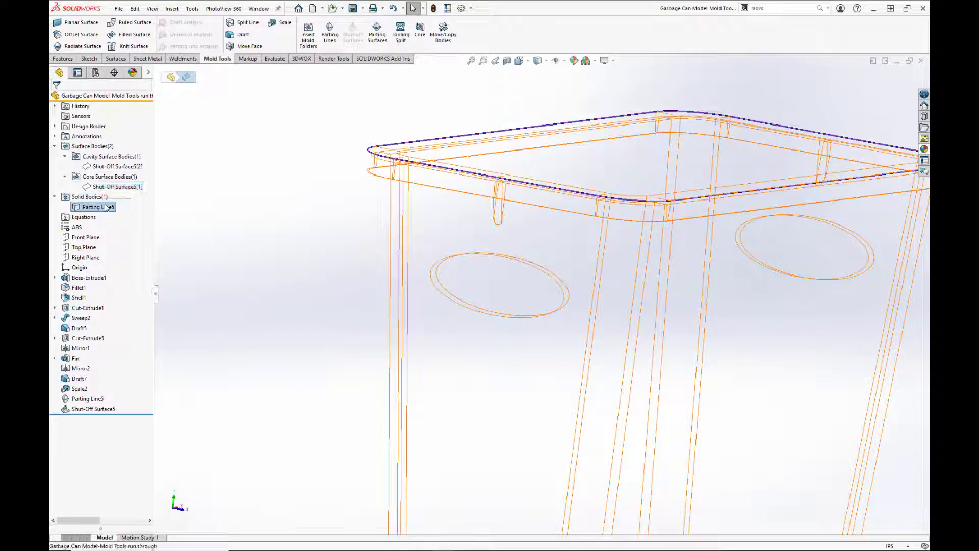
{"action": "left_click", "coordinate": [120, 191]}
{"action": "left_click", "coordinate": [292, 215]}
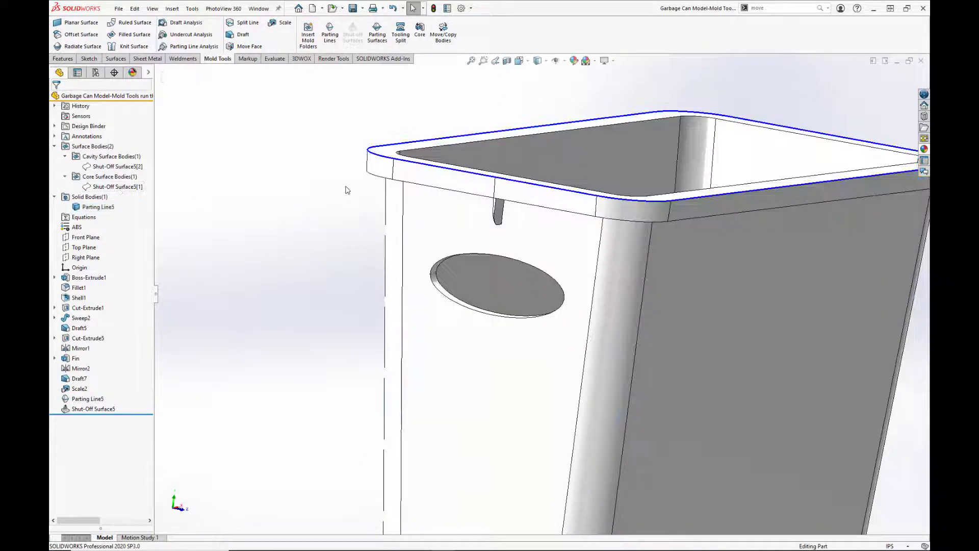
{"action": "key", "text": "ctrl+7"}
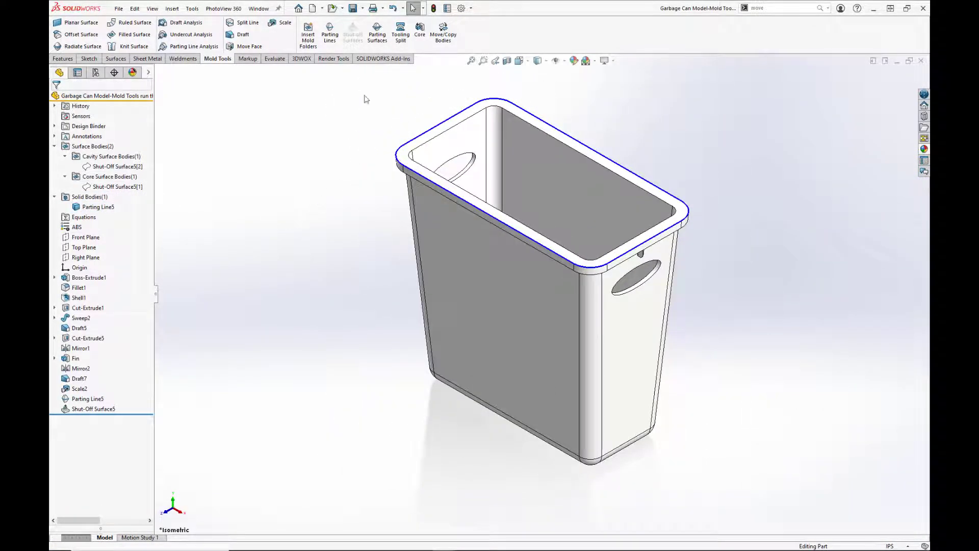
Create Parting Surface5, a 0.50in perpendicular-to-pull flange around the rim
{"action": "left_click", "coordinate": [378, 36]}
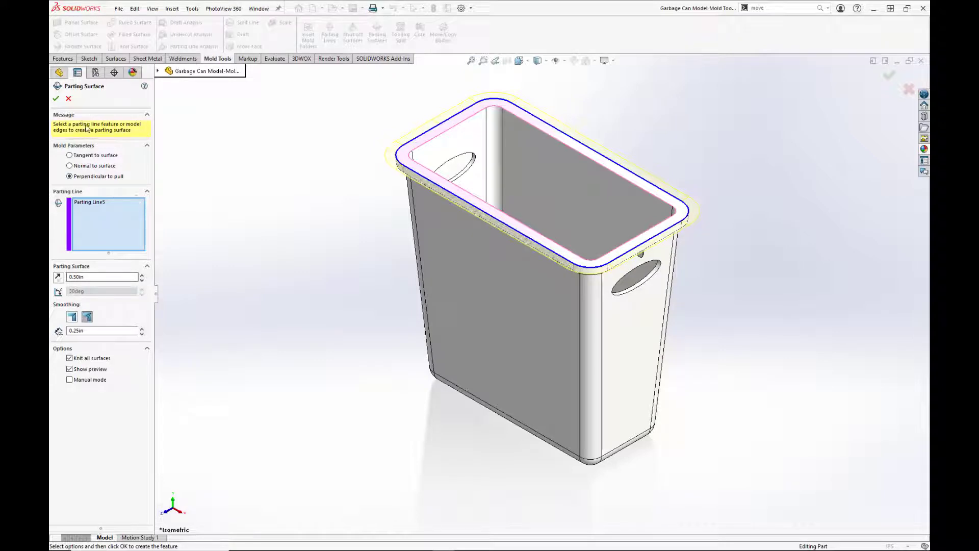
{"action": "left_click", "coordinate": [57, 98]}
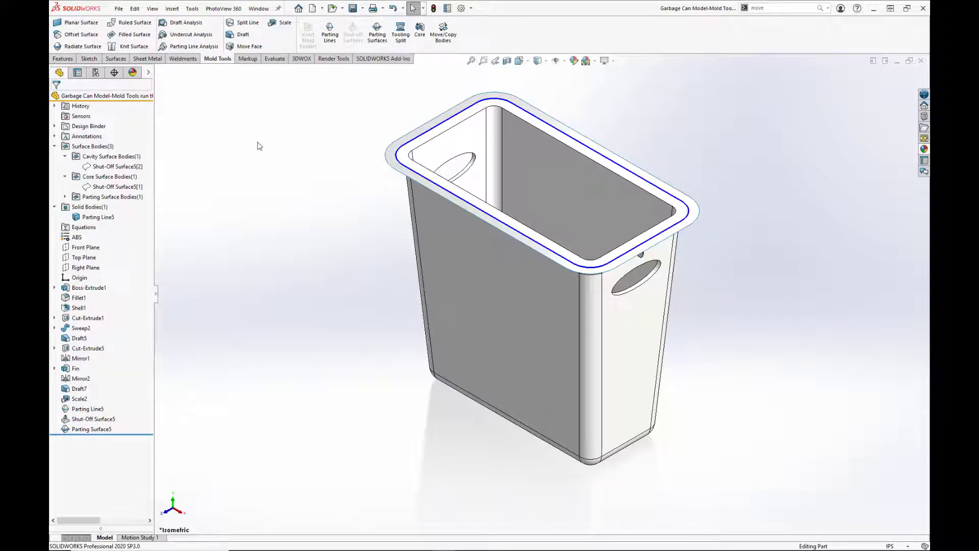
{"action": "left_click", "coordinate": [401, 31]}
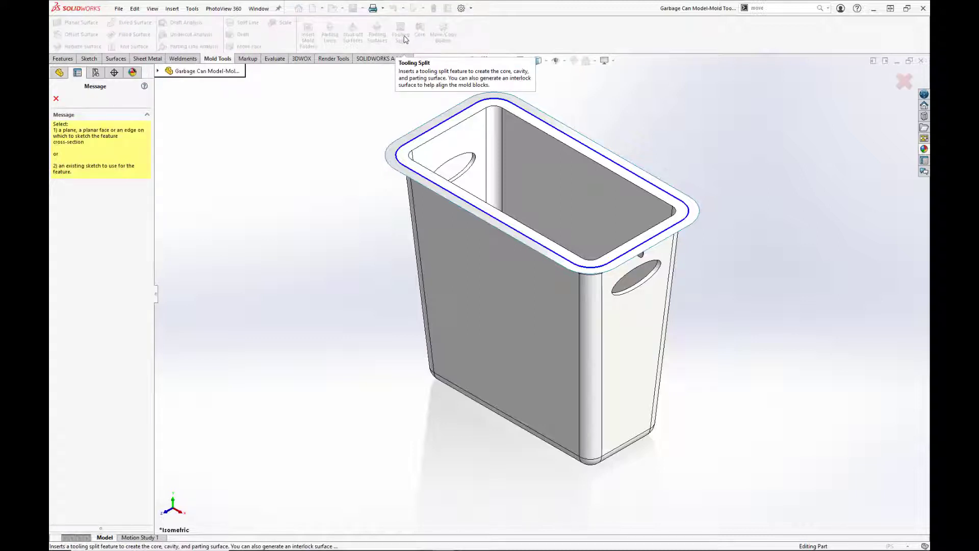
Sketch a centre rectangle from the origin on the rim face, extending beyond the parting surface
{"action": "left_click", "coordinate": [415, 164]}
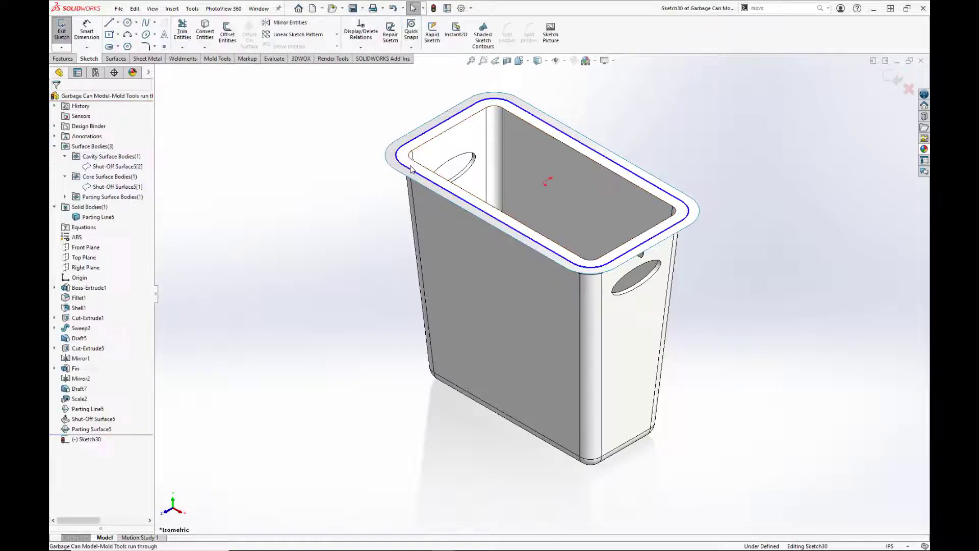
{"action": "left_click", "coordinate": [119, 35]}
{"action": "left_click", "coordinate": [123, 55]}
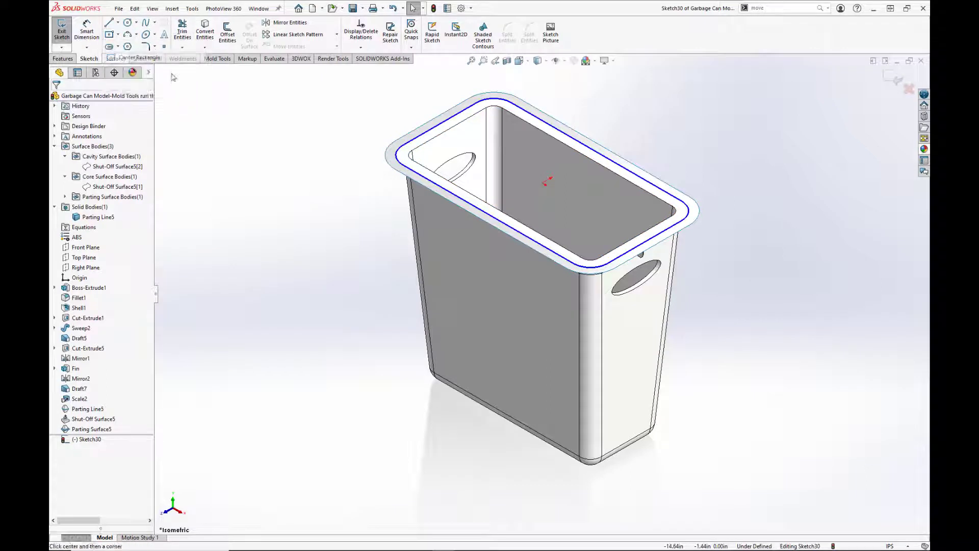
{"action": "left_click", "coordinate": [544, 182]}
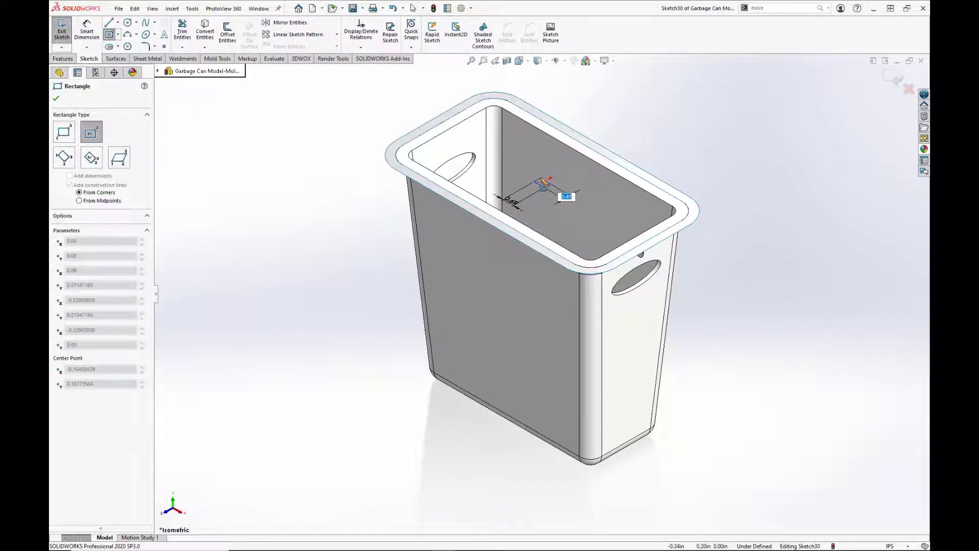
{"action": "left_click", "coordinate": [495, 95]}
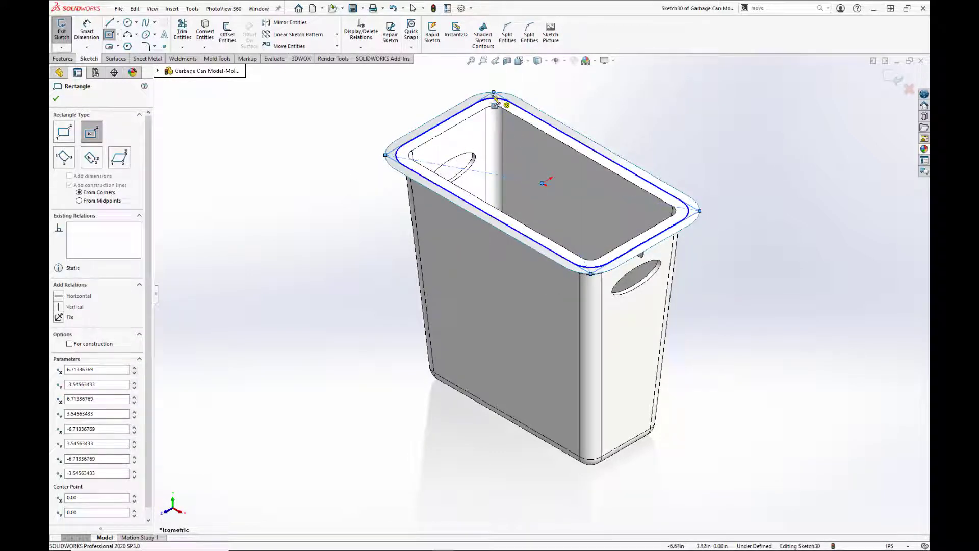
Finish the block sketch and confirm Tooling Split6, then inspect the two blocks
{"action": "mouse_move", "coordinate": [684, 192]}
{"action": "middle_mouse_down"}
{"action": "mouse_move", "coordinate": [695, 238]}
{"action": "mouse_move", "coordinate": [686, 303]}
{"action": "middle_mouse_up"}
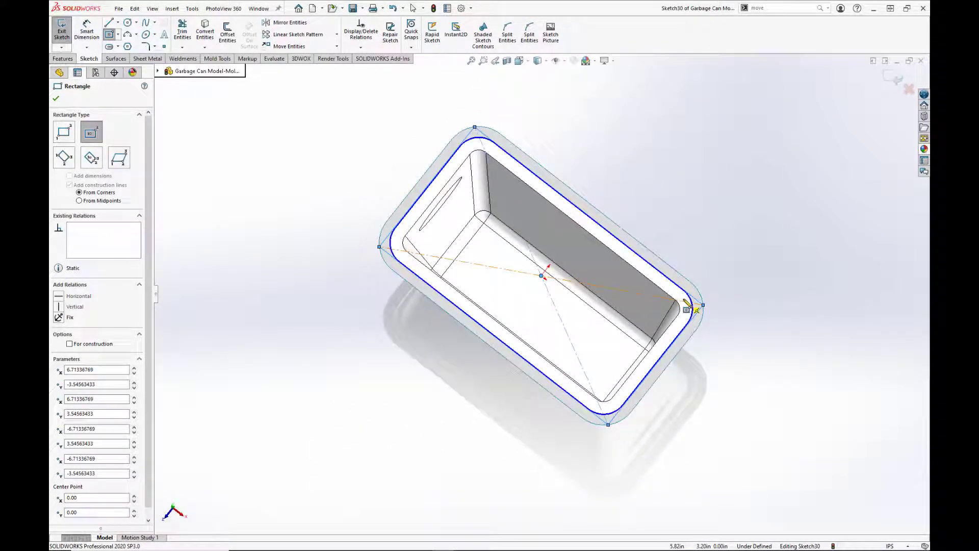
{"action": "left_click", "coordinate": [890, 80]}
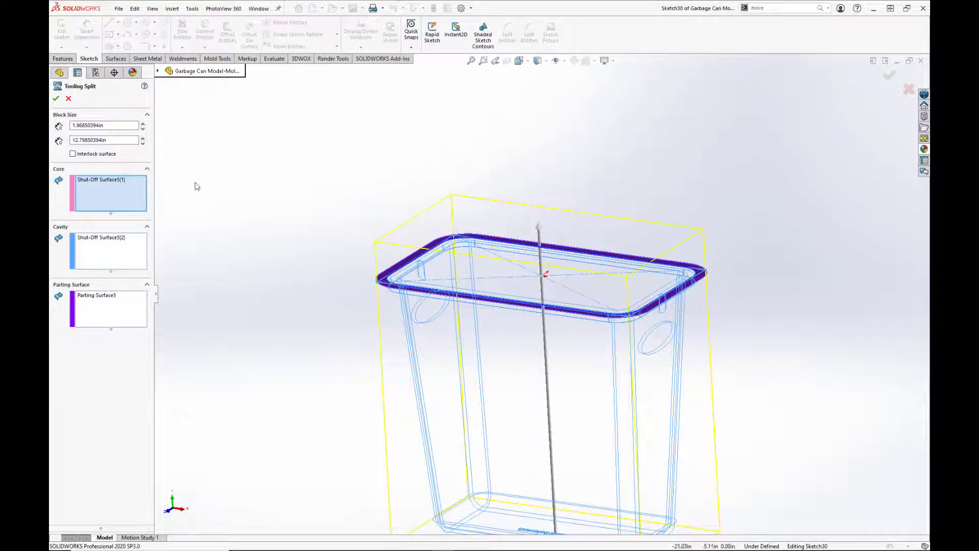
{"action": "left_click", "coordinate": [56, 100]}
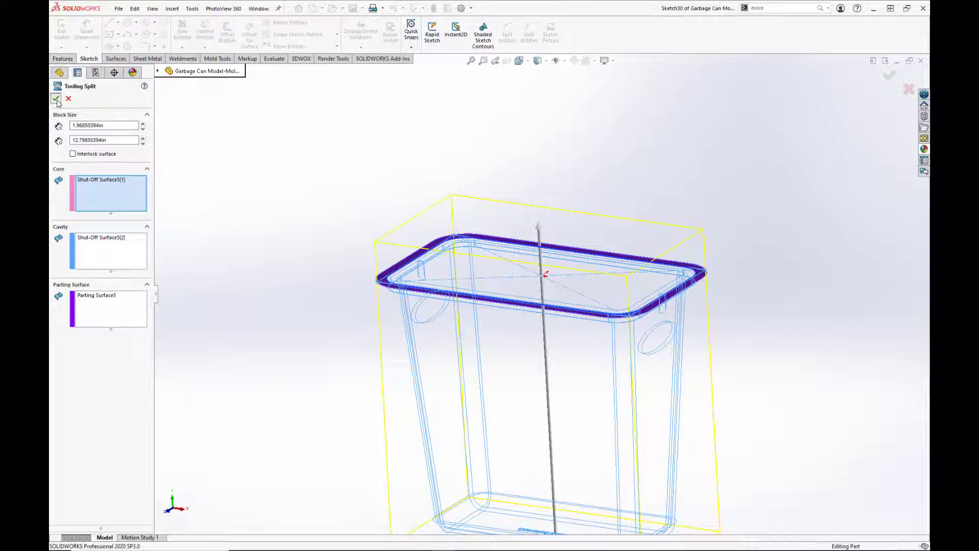
{"action": "middle_click_drag", "start_coordinate": [480, 274], "coordinate": [496, 304]}
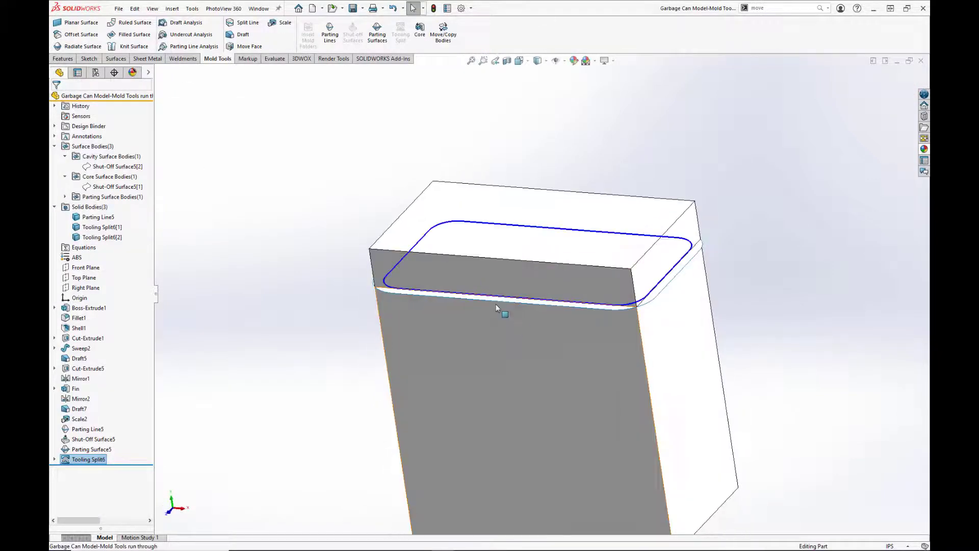
Hide Parting Surface5 and Parting Line5
{"action": "left_click", "coordinate": [426, 294]}
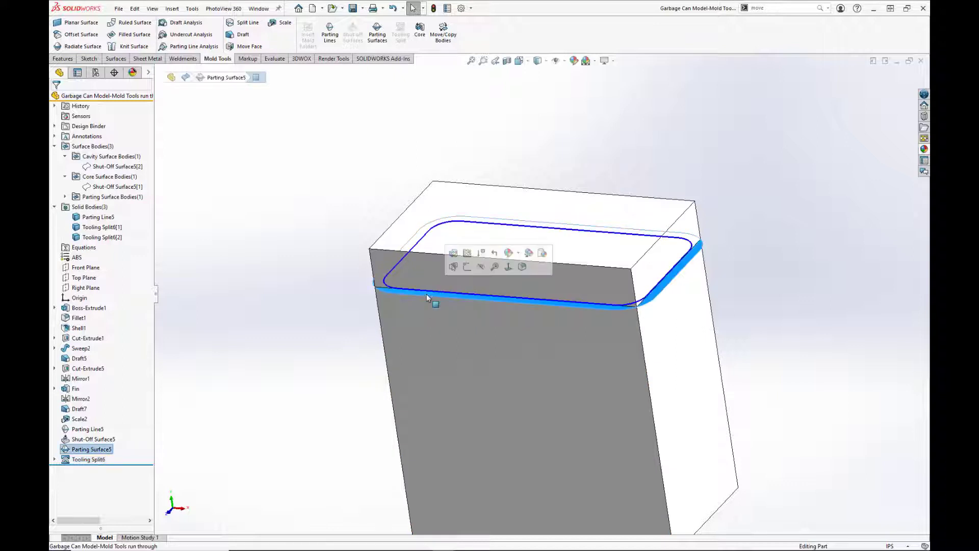
{"action": "left_click", "coordinate": [481, 266]}
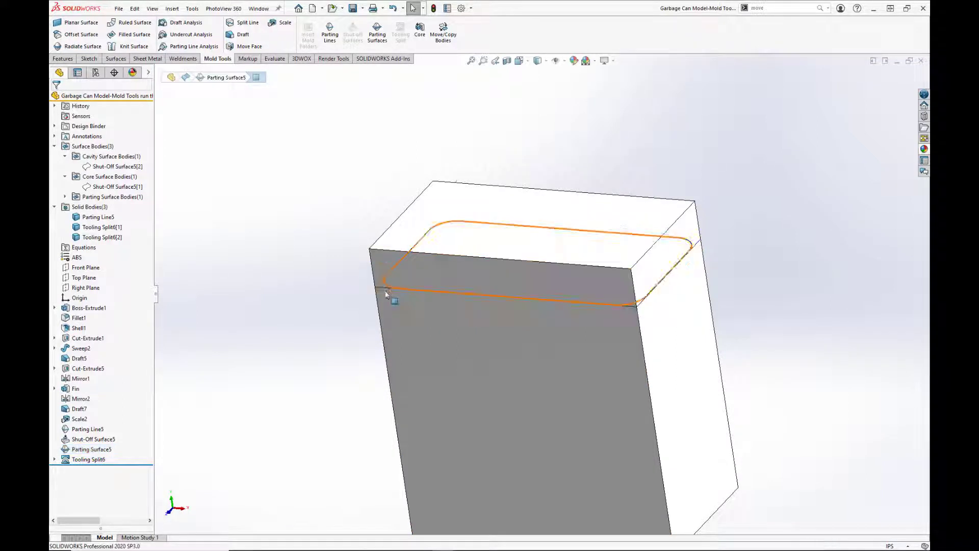
{"action": "scroll", "coordinate": [403, 280], "scroll_direction": "down", "scroll_amount": 5}
{"action": "left_click", "coordinate": [446, 289]}
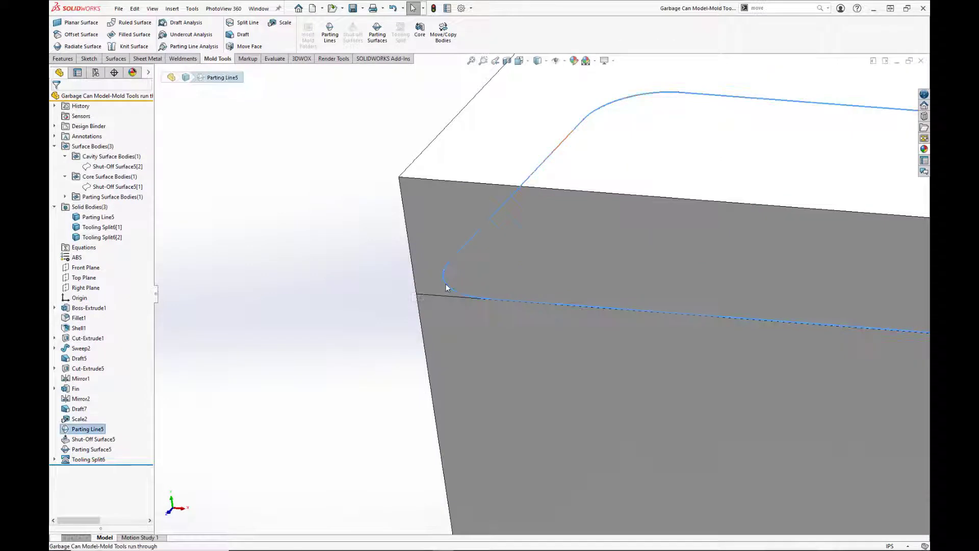
{"action": "right_click", "coordinate": [446, 286]}
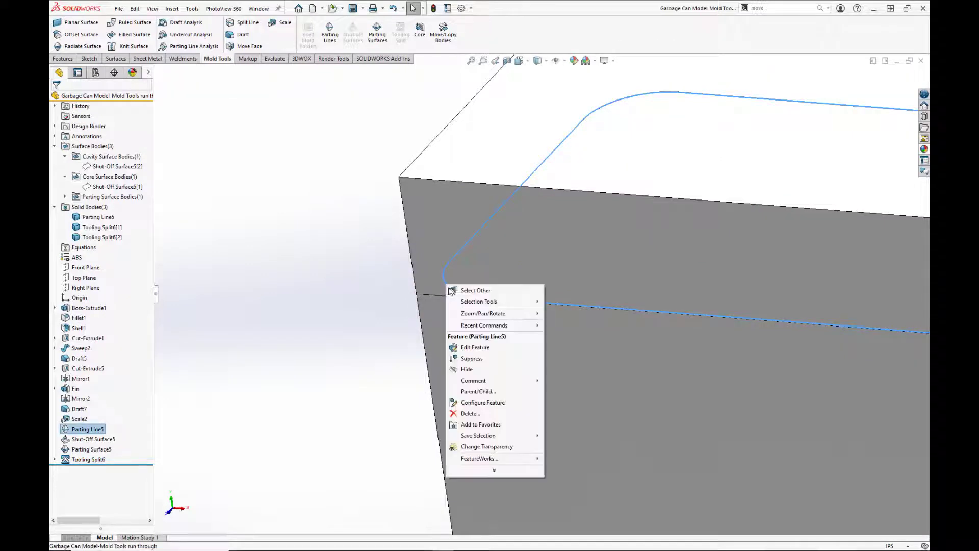
{"action": "left_click", "coordinate": [472, 370]}
{"action": "middle_click_drag", "start_coordinate": [404, 346], "coordinate": [473, 312]}
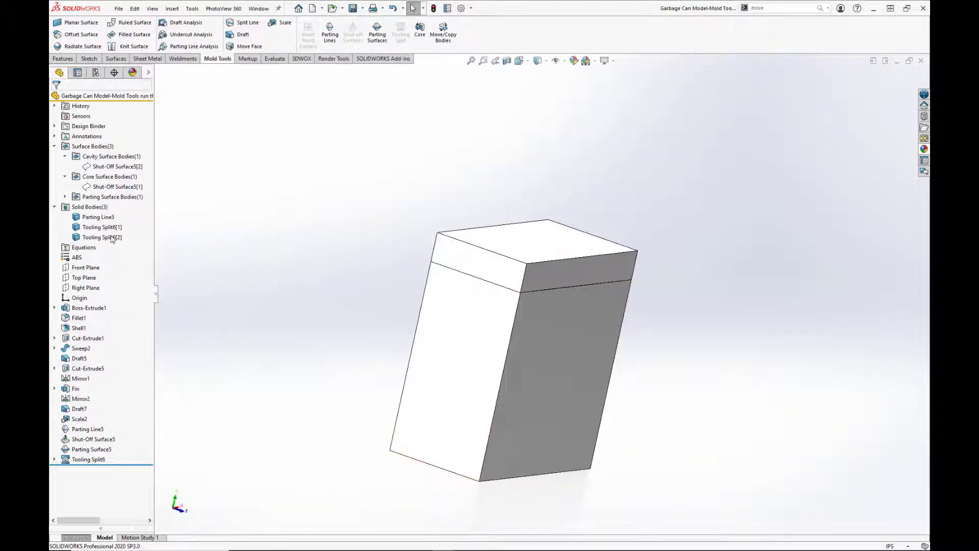
Hide the lower Tooling Split6 block to inspect the remaining one, then reselect it
{"action": "left_click", "coordinate": [85, 239]}
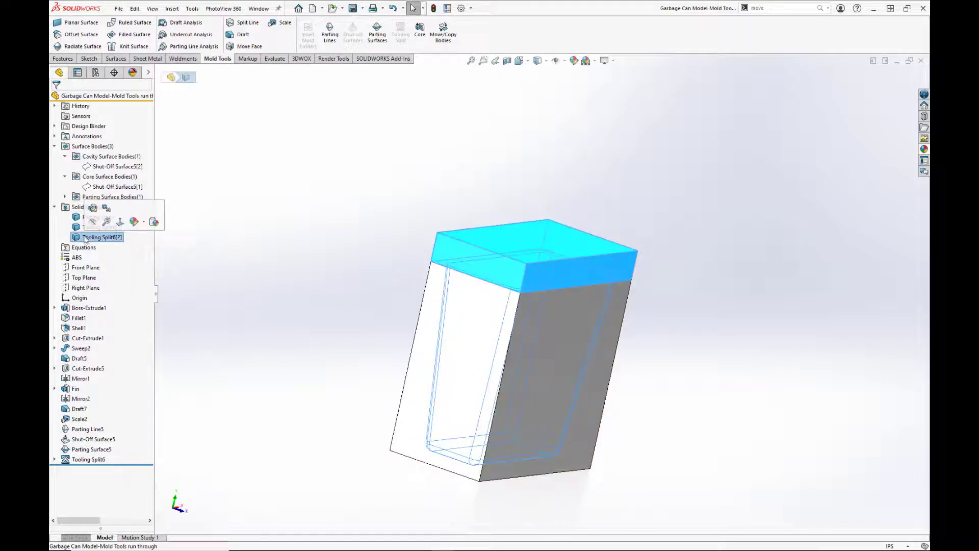
{"action": "left_click", "coordinate": [79, 228]}
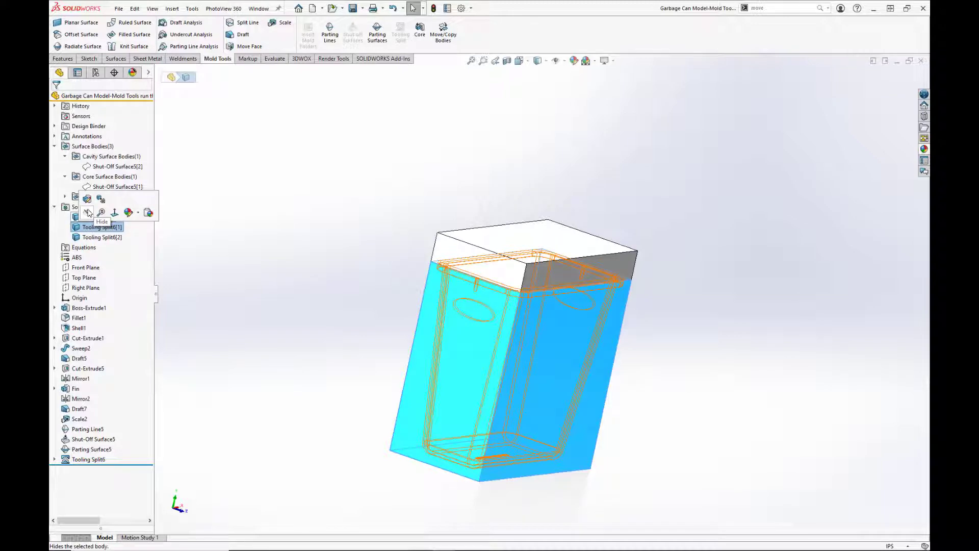
{"action": "left_click", "coordinate": [87, 212]}
{"action": "middle_click_drag", "start_coordinate": [372, 323], "coordinate": [493, 389]}
{"action": "scroll", "coordinate": [510, 259], "scroll_direction": "down", "scroll_amount": 5}
{"action": "scroll", "coordinate": [494, 389], "scroll_direction": "up", "scroll_amount": 5}
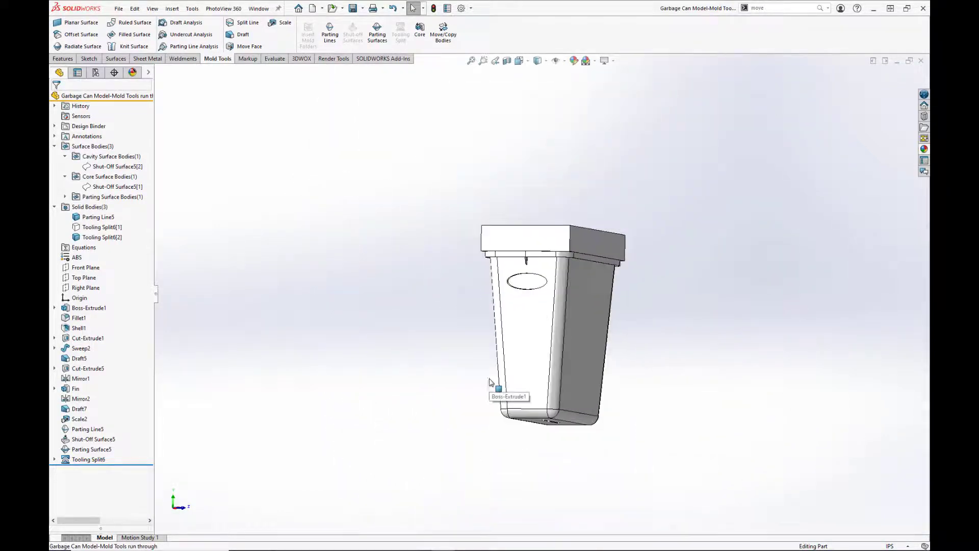
{"action": "left_click", "coordinate": [115, 227]}
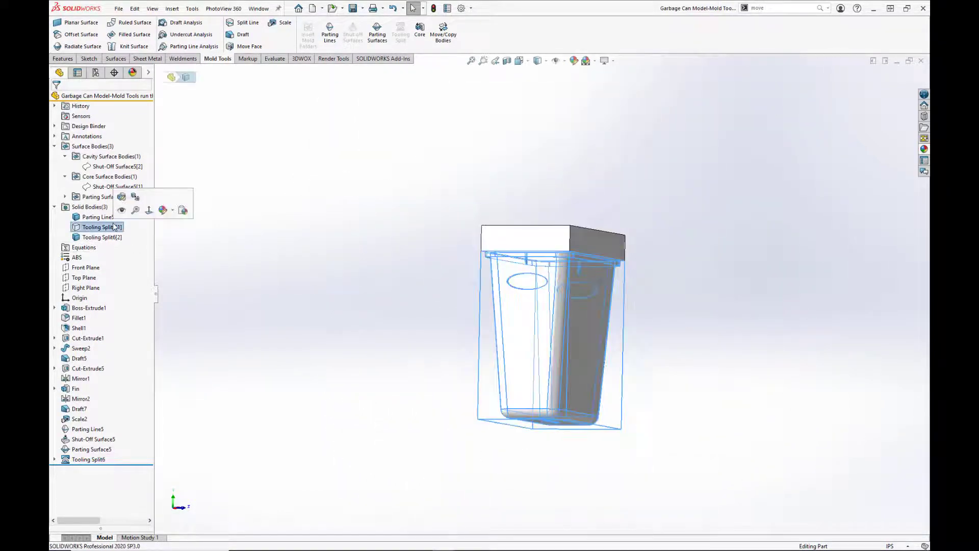
{"action": "left_click", "coordinate": [402, 258]}
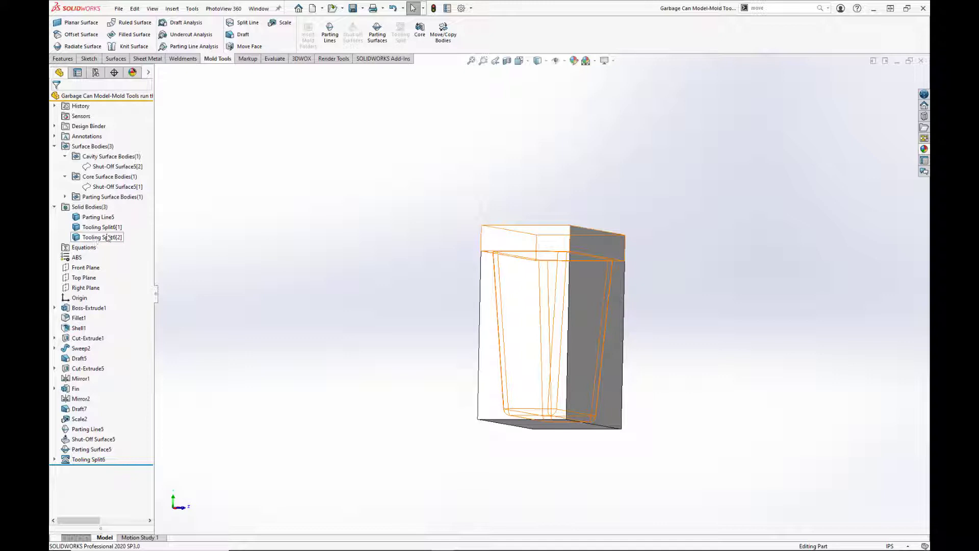
{"action": "left_click", "coordinate": [414, 33]}
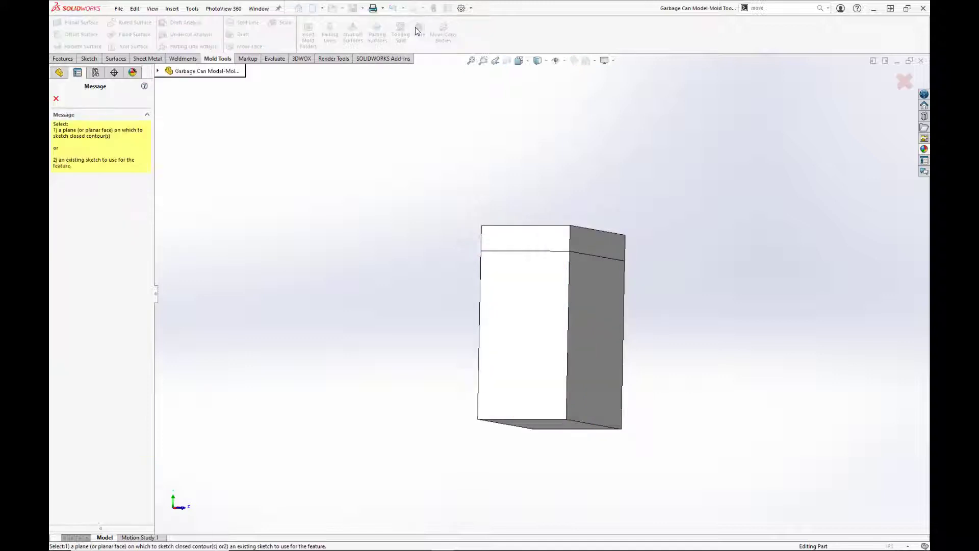
In Left view, draw a centre rectangle 2.00 high and 4.75 wide on the side face
{"action": "left_click", "coordinate": [521, 271]}
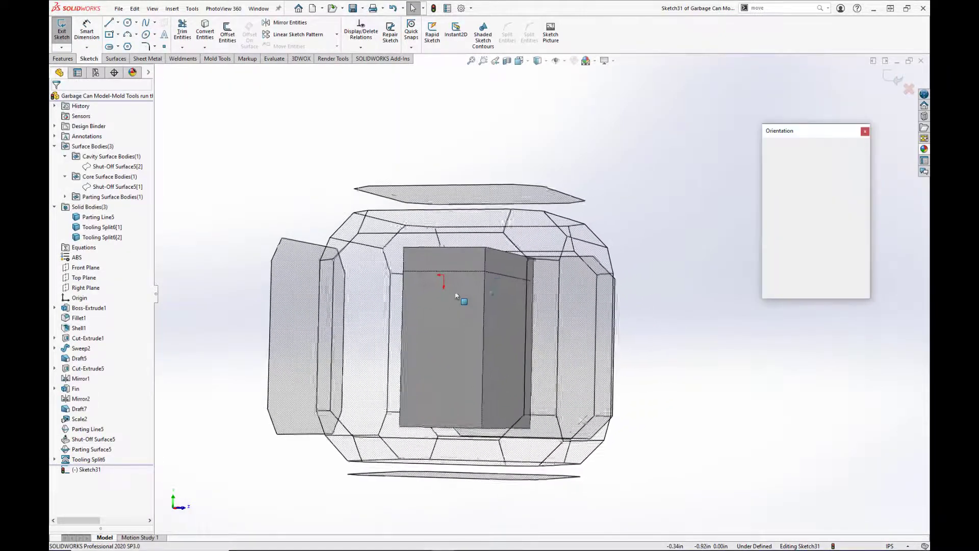
{"action": "key", "text": "ctrl+4"}
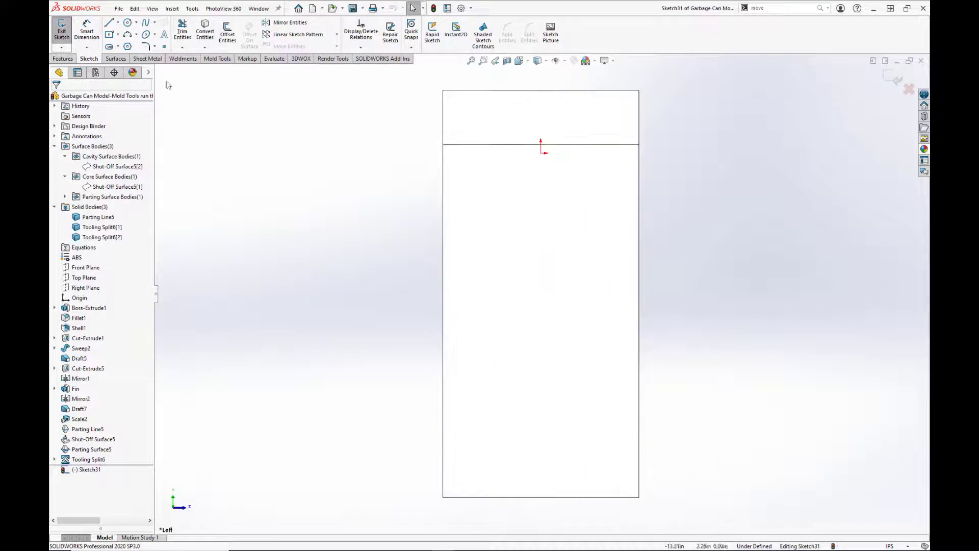
{"action": "left_click", "coordinate": [109, 34]}
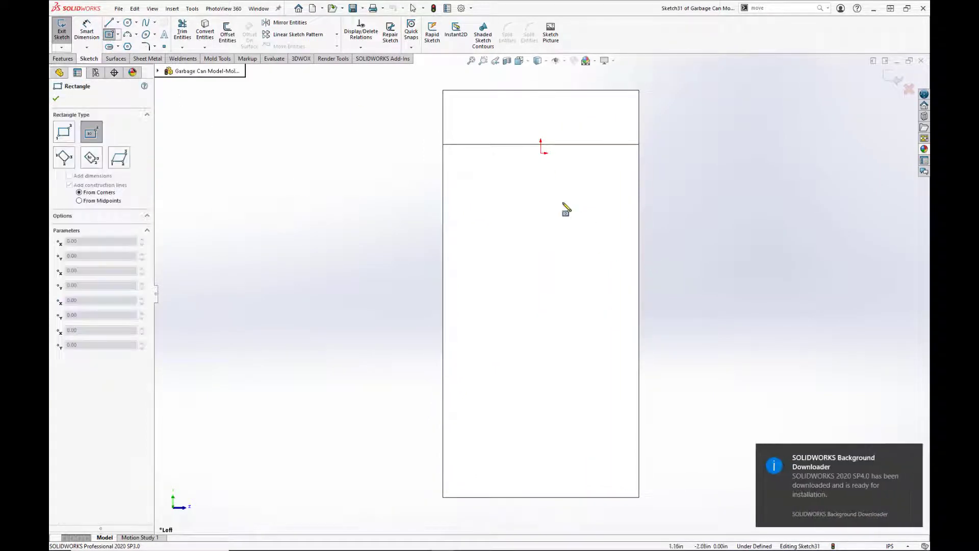
{"action": "left_click", "coordinate": [540, 192]}
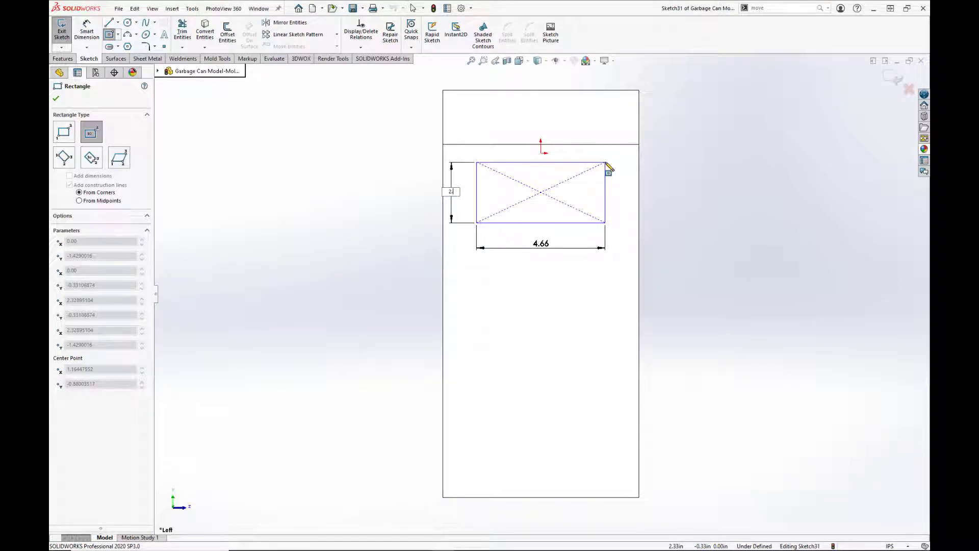
{"action": "key", "text": "Tab"}
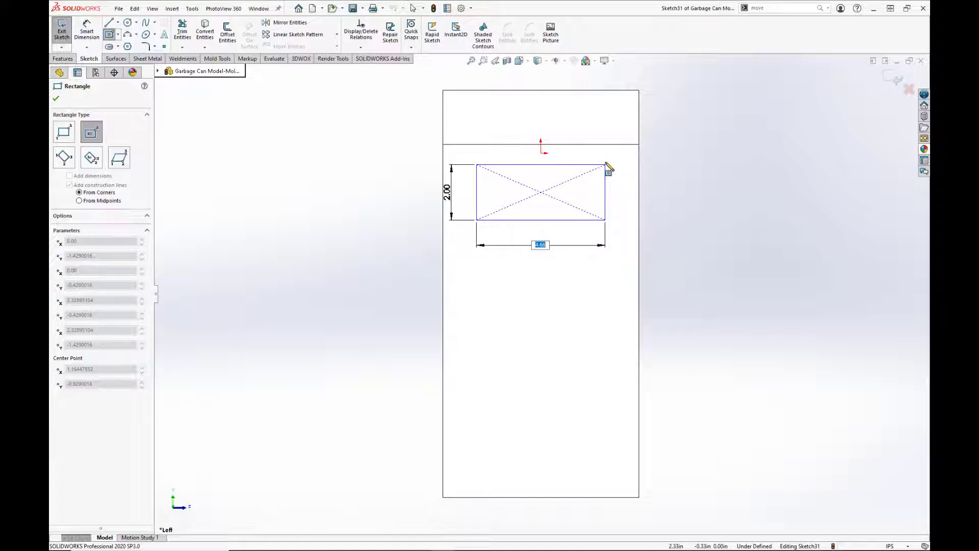
{"action": "type", "text": "4.75"}
{"action": "key", "text": "Return"}
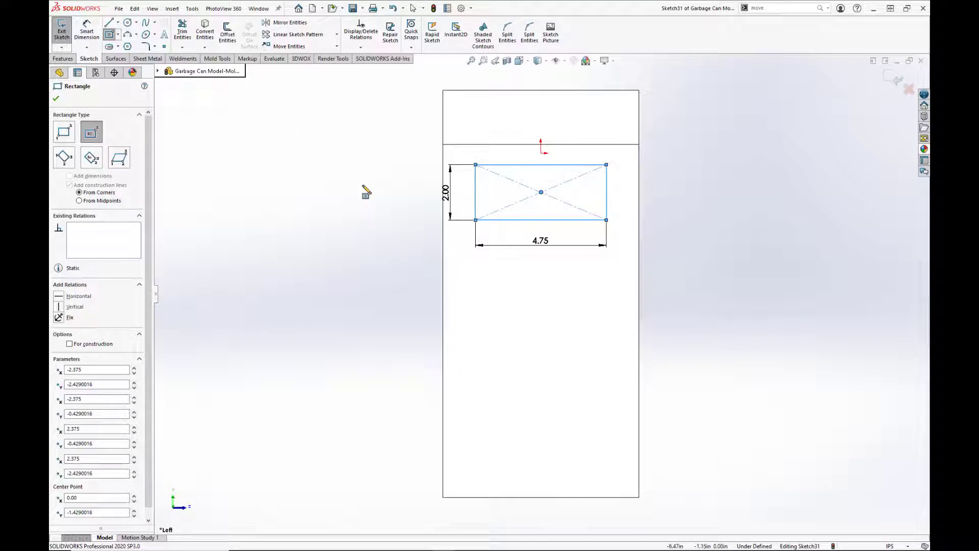
Dimension the rectangle's top edge 1.25 below the parting line
{"action": "key", "text": "s"}
{"action": "left_click", "coordinate": [390, 194]}
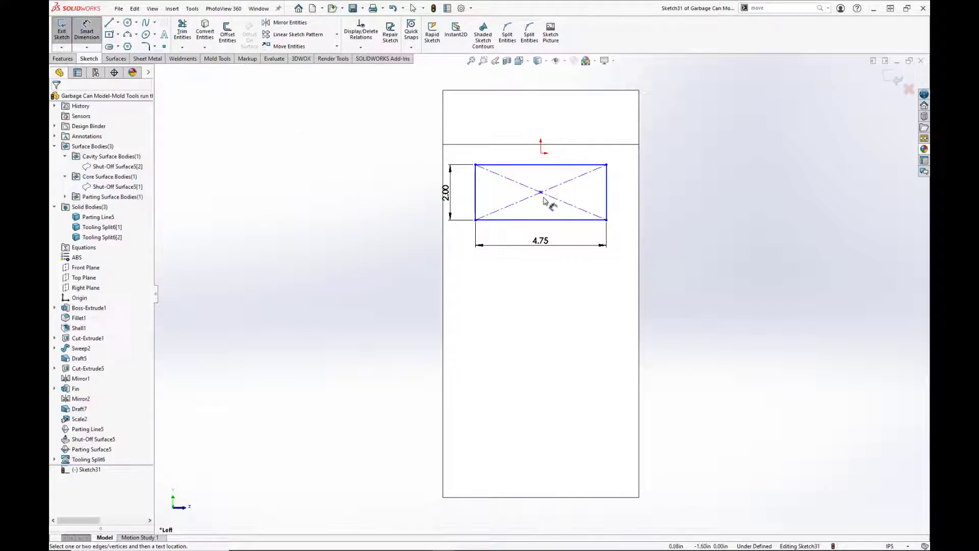
{"action": "left_click", "coordinate": [576, 166]}
{"action": "left_click", "coordinate": [581, 144]}
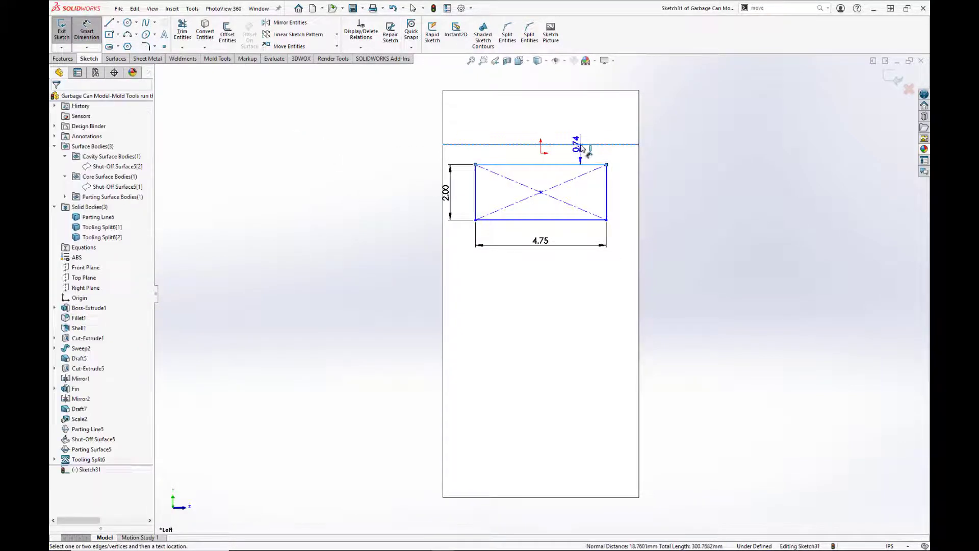
{"action": "left_click", "coordinate": [694, 161]}
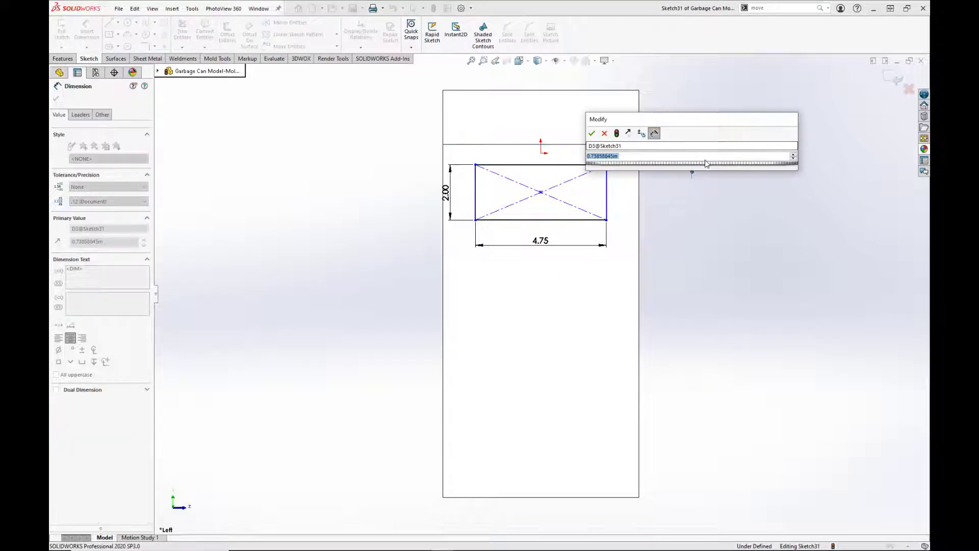
{"action": "type", "text": "1.25"}
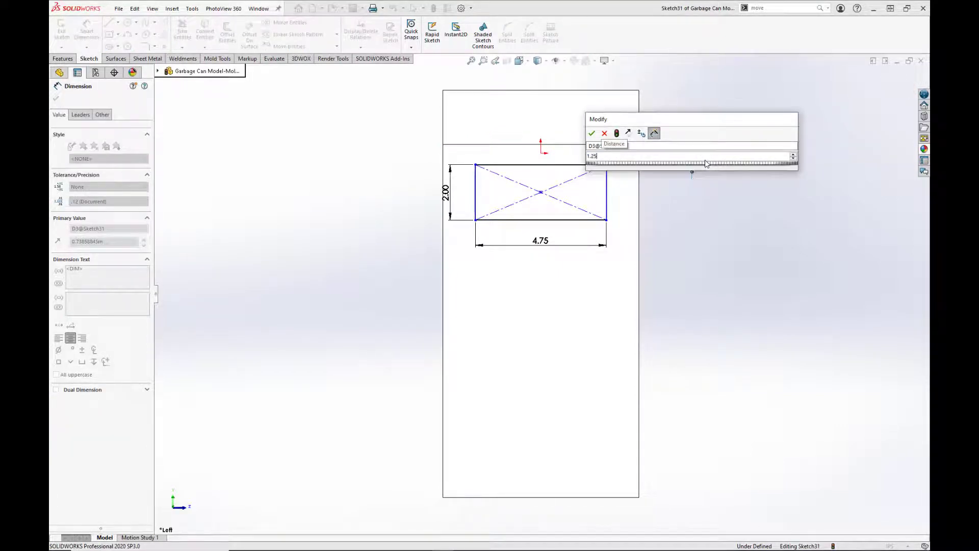
{"action": "key", "text": "Return"}
{"action": "left_click", "coordinate": [726, 203]}
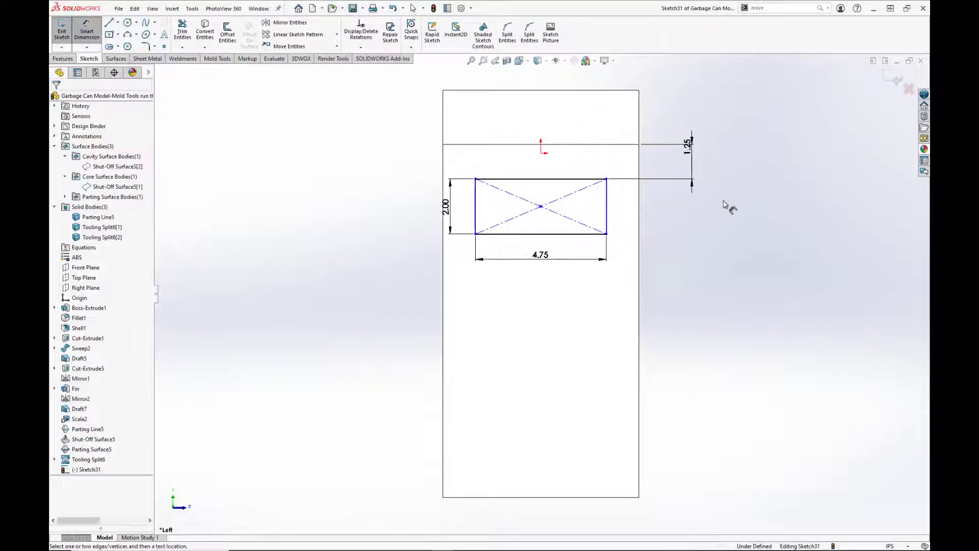
{"action": "key", "text": "Escape"}
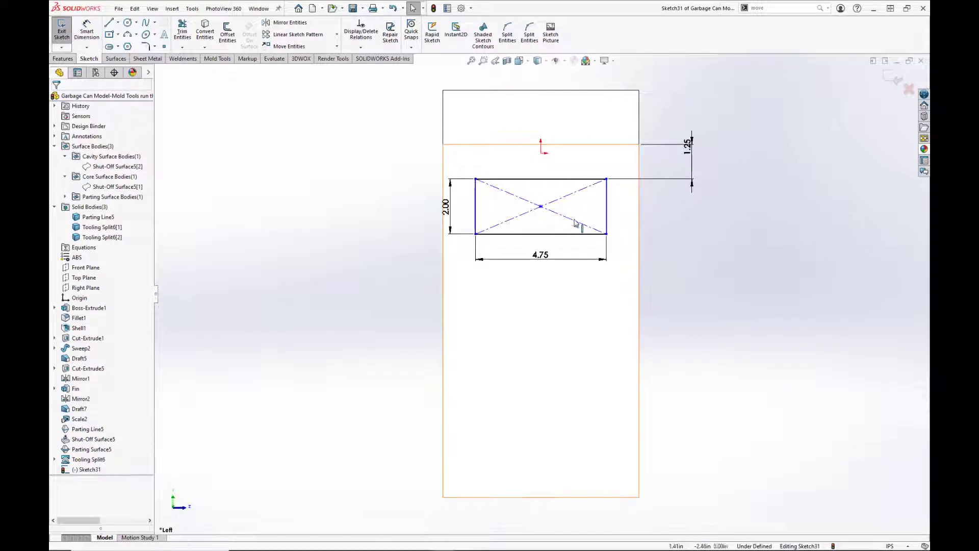
Add a Vertical relation between the rectangle's centre point and the origin
{"action": "left_click", "coordinate": [541, 206]}
{"action": "left_click", "coordinate": [541, 153], "text": "ctrl"}
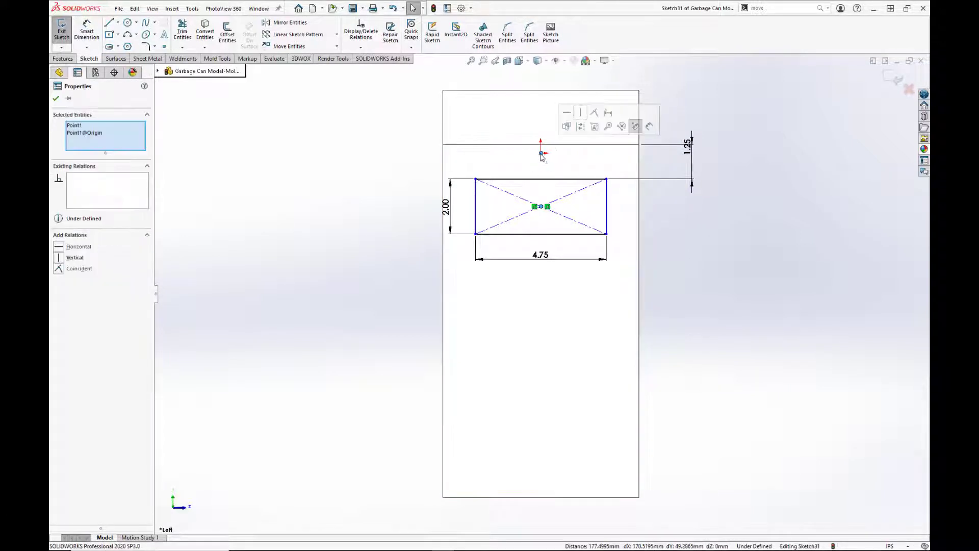
{"action": "left_click", "coordinate": [580, 113]}
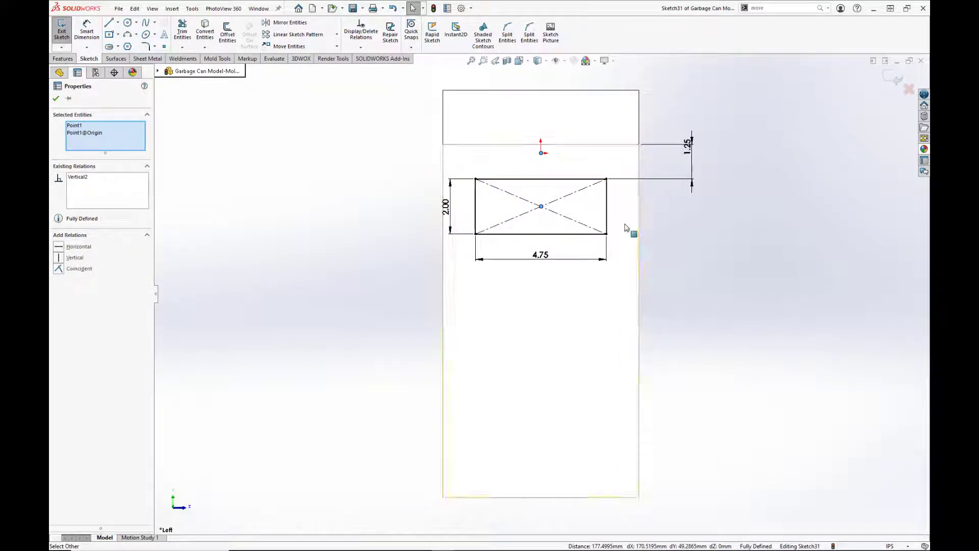
{"action": "left_click", "coordinate": [665, 262]}
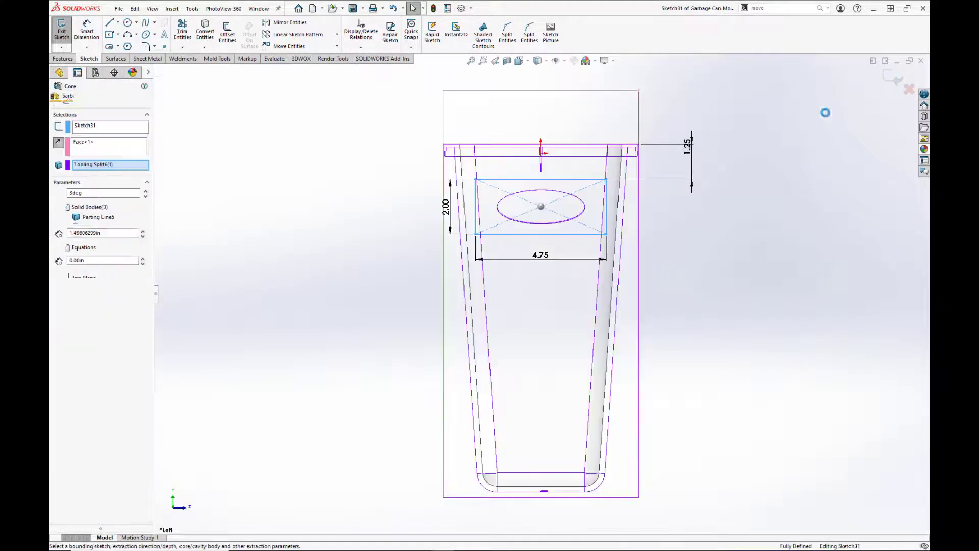
Accept Core11 from Sketch31 with 3° draft, then select the block's front face
{"action": "middle_click_drag", "start_coordinate": [826, 109], "coordinate": [291, 257]}
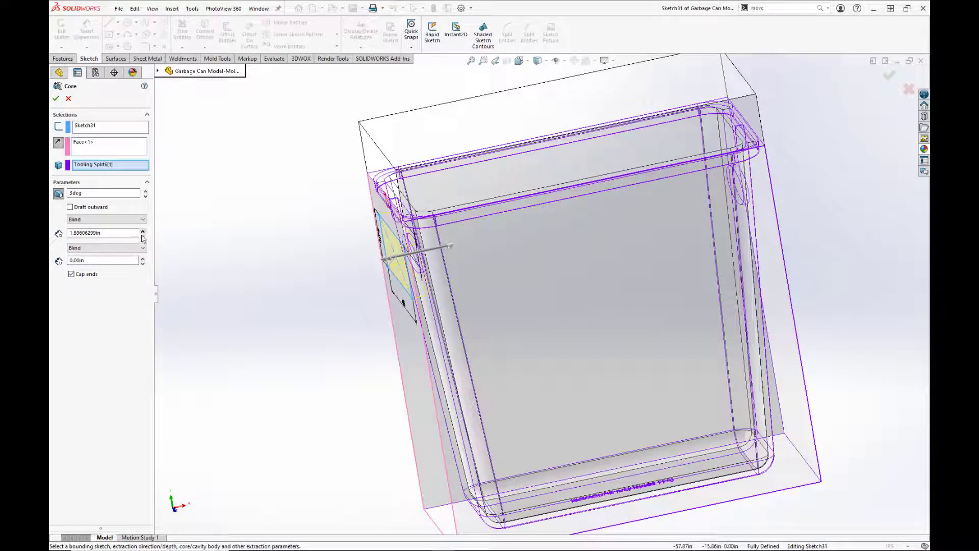
{"action": "left_click", "coordinate": [56, 98]}
{"action": "middle_click_drag", "start_coordinate": [357, 224], "coordinate": [558, 244]}
{"action": "left_click", "coordinate": [555, 237]}
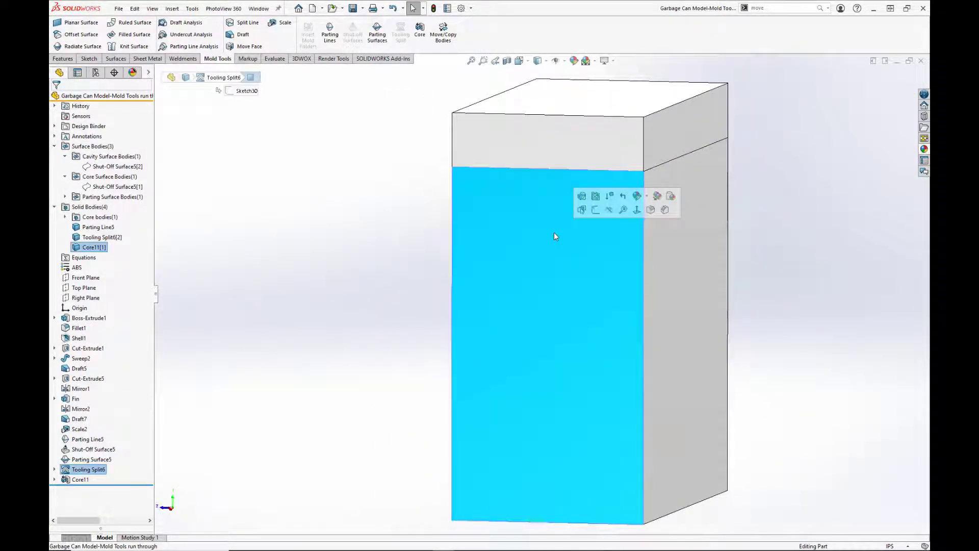
Sketch a 2.0 by 4.75 centre rectangle on the front face
{"action": "left_click", "coordinate": [419, 31]}
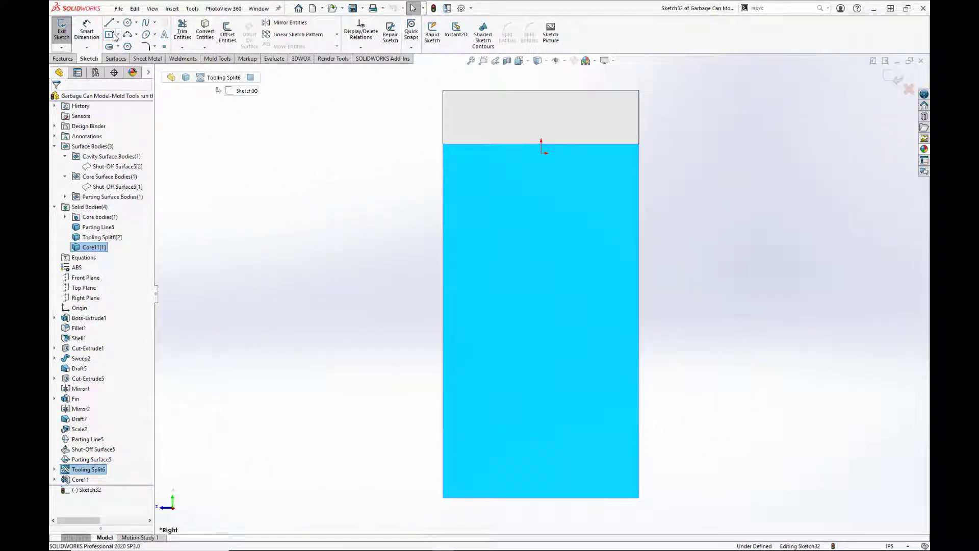
{"action": "left_click", "coordinate": [111, 34]}
{"action": "left_click", "coordinate": [540, 208]}
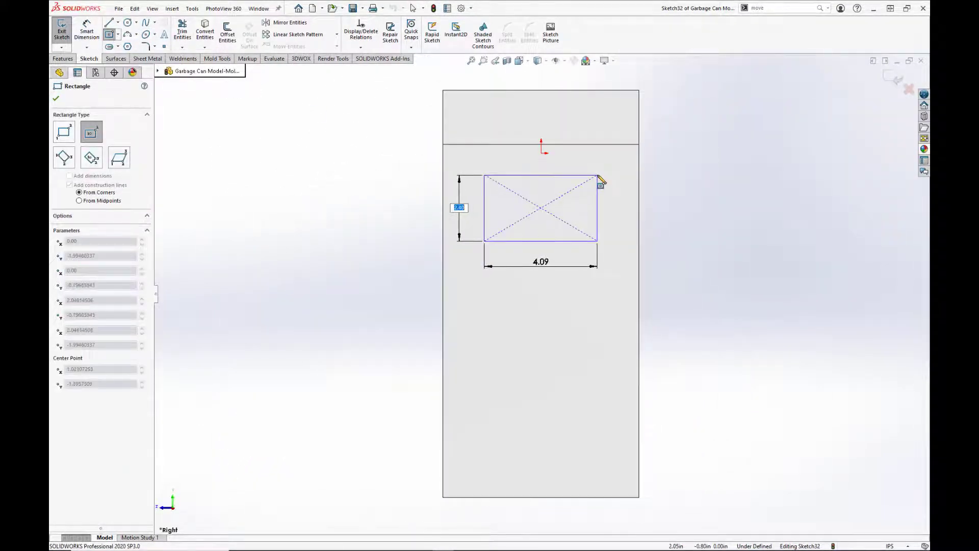
{"action": "type", "text": "2.0"}
{"action": "key", "text": "Tab"}
{"action": "type", "text": "4"}
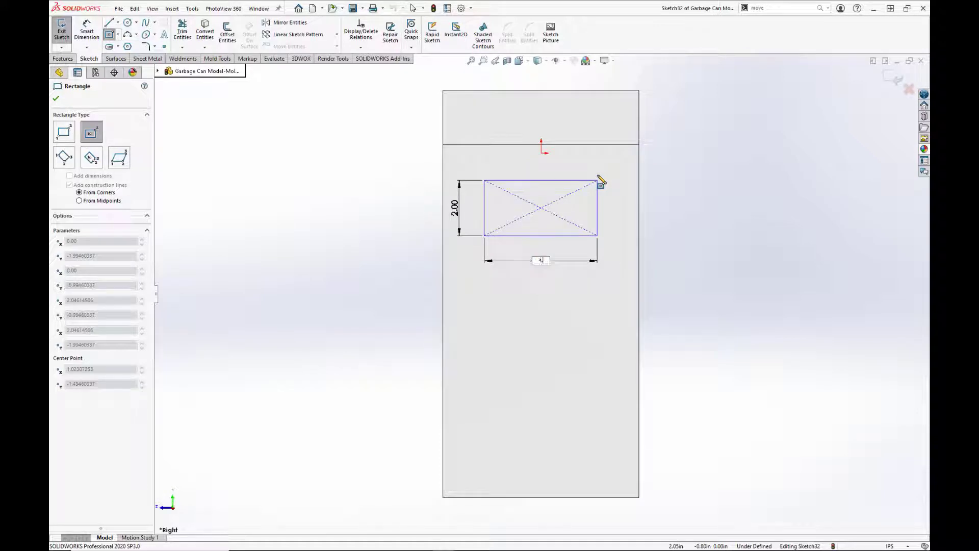
{"action": "type", "text": ".75"}
{"action": "key", "text": "Return"}
Dimension the rectangle's top edge 1.25 below the mold box's top edge
{"action": "key", "text": "s"}
{"action": "left_click", "coordinate": [515, 144]}
{"action": "left_click", "coordinate": [571, 180]}
{"action": "left_click", "coordinate": [578, 144]}
{"action": "left_click", "coordinate": [681, 168]}
{"action": "type", "text": "1.25"}
{"action": "key", "text": "Return"}
{"action": "key", "text": "Escape"}
Align the rectangle centre vertically with the origin and start a Core from Sketch32
{"action": "left_click", "coordinate": [541, 206]}
{"action": "left_click", "coordinate": [541, 152], "text": "ctrl"}
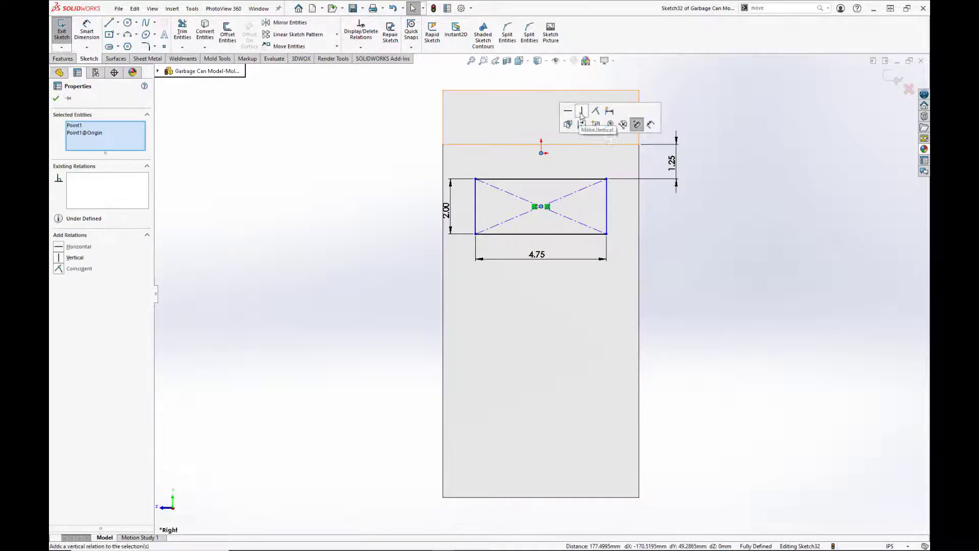
{"action": "left_click", "coordinate": [581, 113]}
{"action": "left_click", "coordinate": [896, 77]}
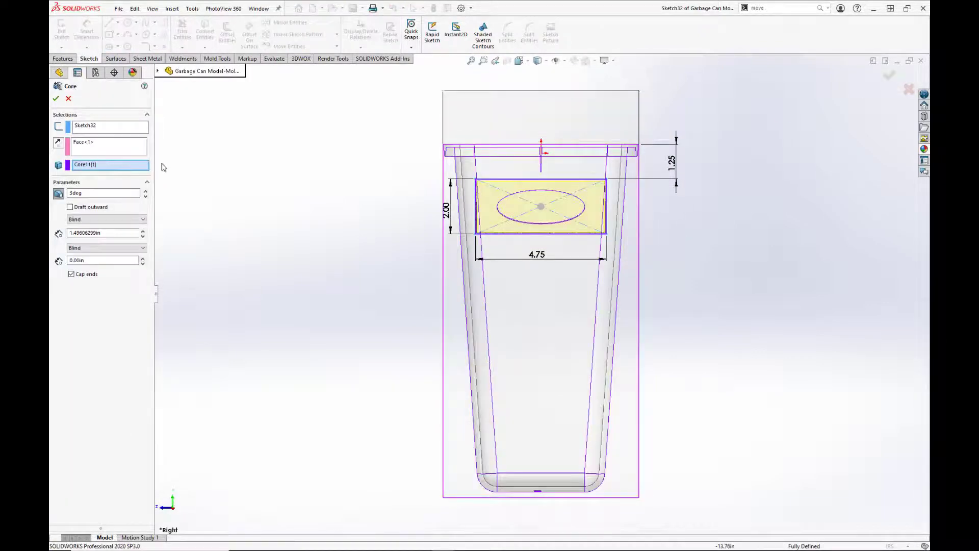
Reverse the core direction into the can, keep Blind, and accept Core12
{"action": "middle_click_drag", "start_coordinate": [251, 202], "coordinate": [285, 271]}
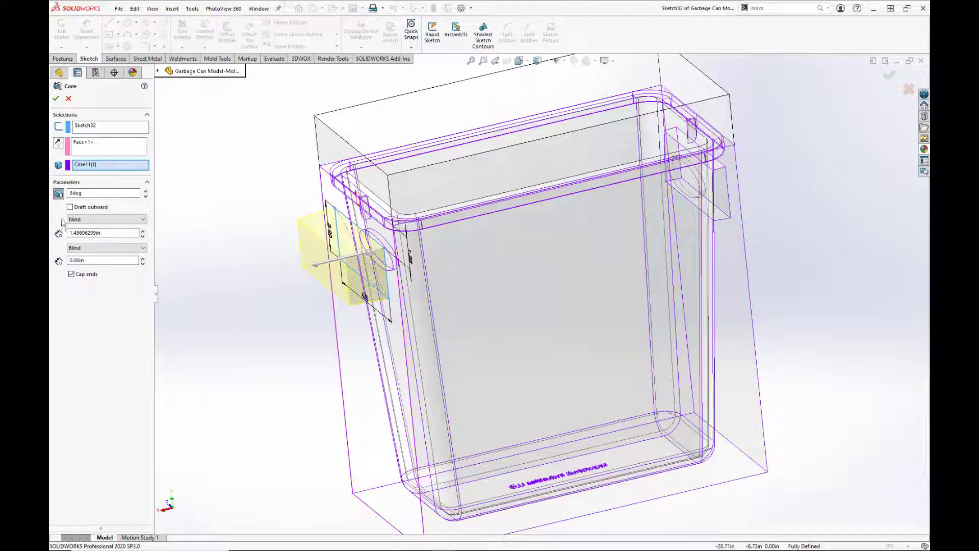
{"action": "left_click", "coordinate": [64, 143]}
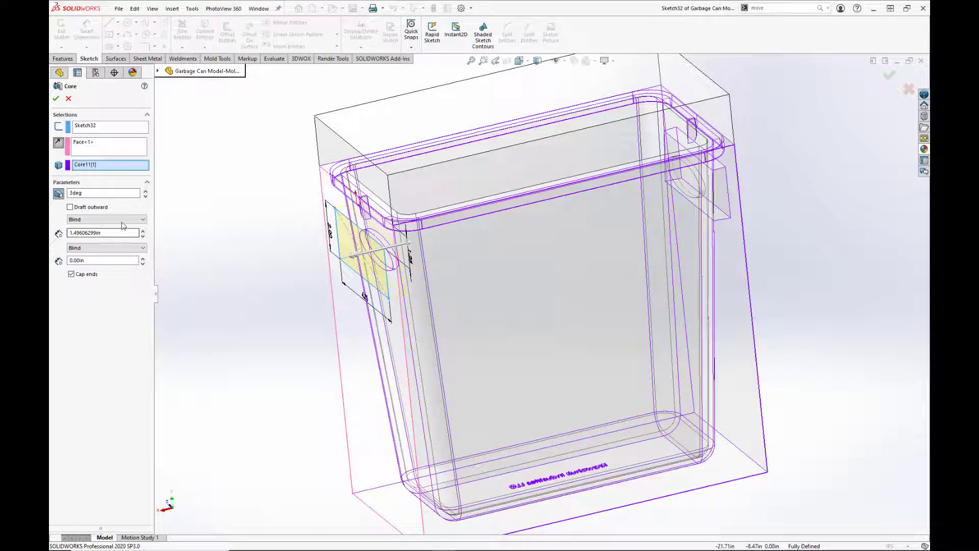
{"action": "left_click", "coordinate": [123, 220]}
{"action": "left_click", "coordinate": [124, 222]}
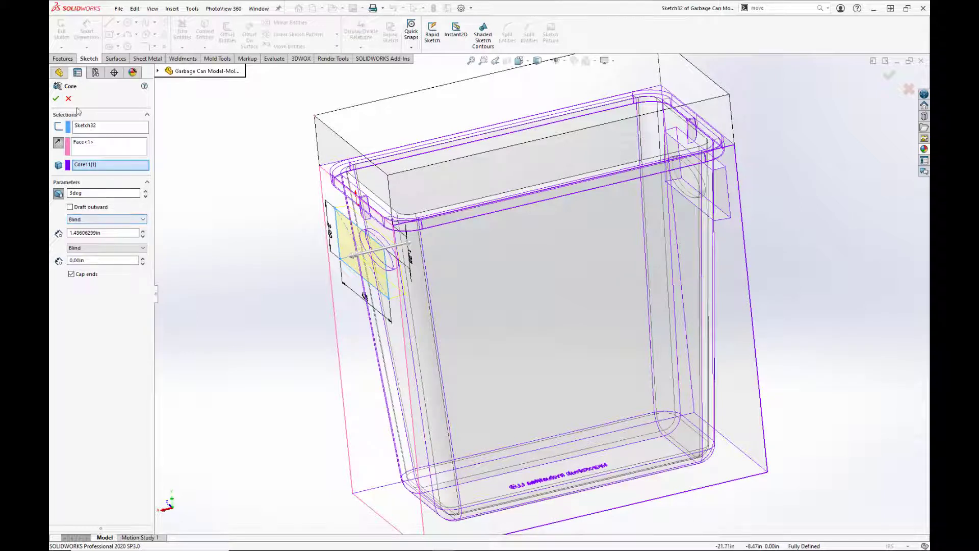
{"action": "left_click", "coordinate": [54, 99]}
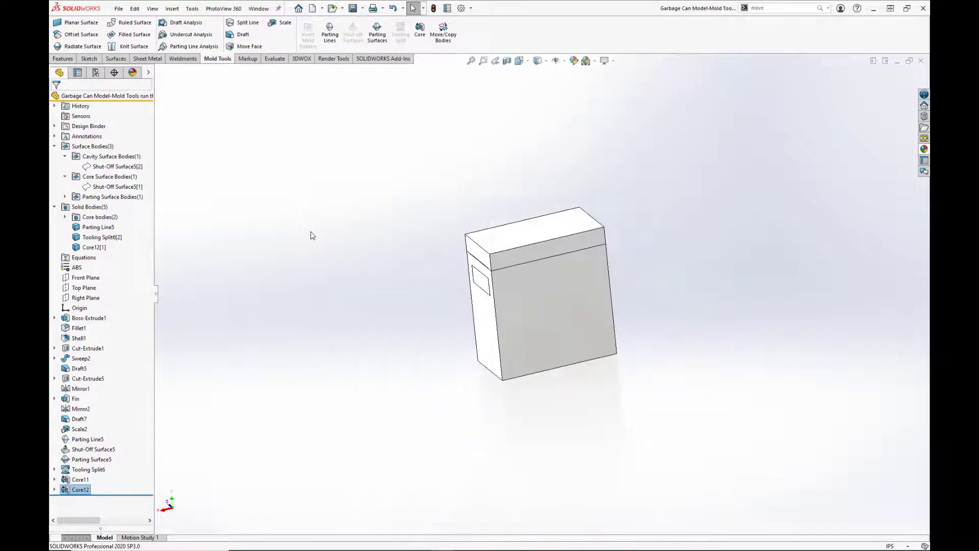
Move the top mold block up 18.45 in with Move/Copy Bodies
{"action": "middle_click_drag", "start_coordinate": [424, 282], "coordinate": [448, 267]}
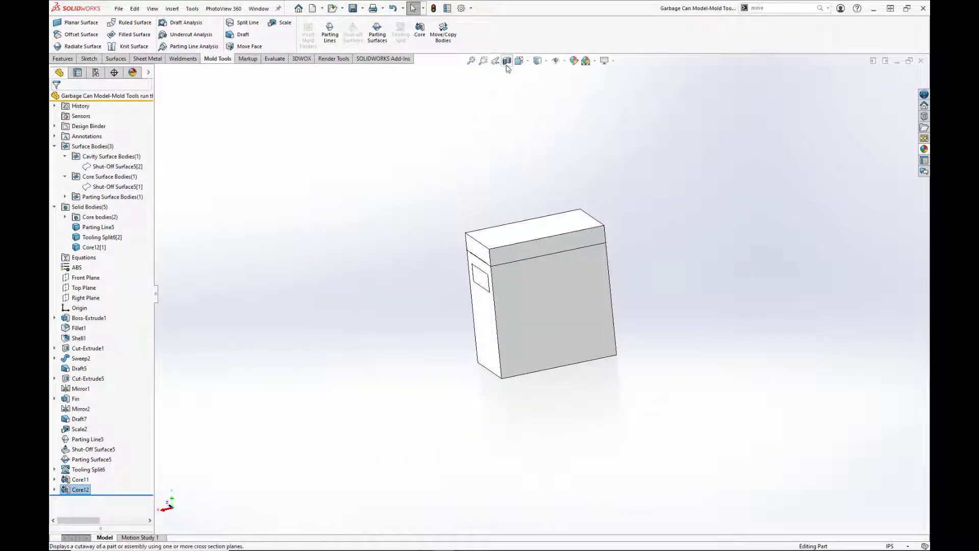
{"action": "left_click", "coordinate": [448, 44]}
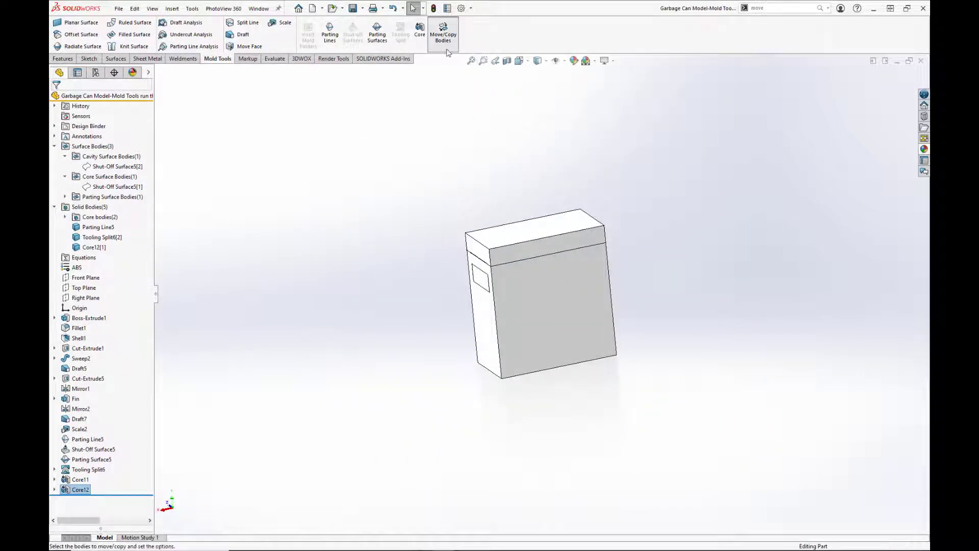
{"action": "left_click", "coordinate": [514, 235]}
{"action": "left_click_drag", "start_coordinate": [534, 243], "coordinate": [520, 82]}
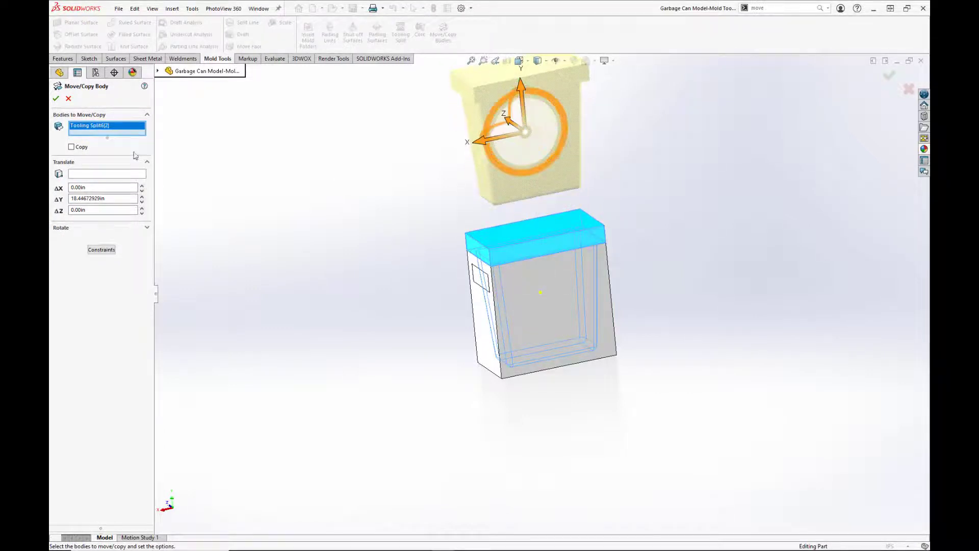
{"action": "left_click", "coordinate": [56, 99]}
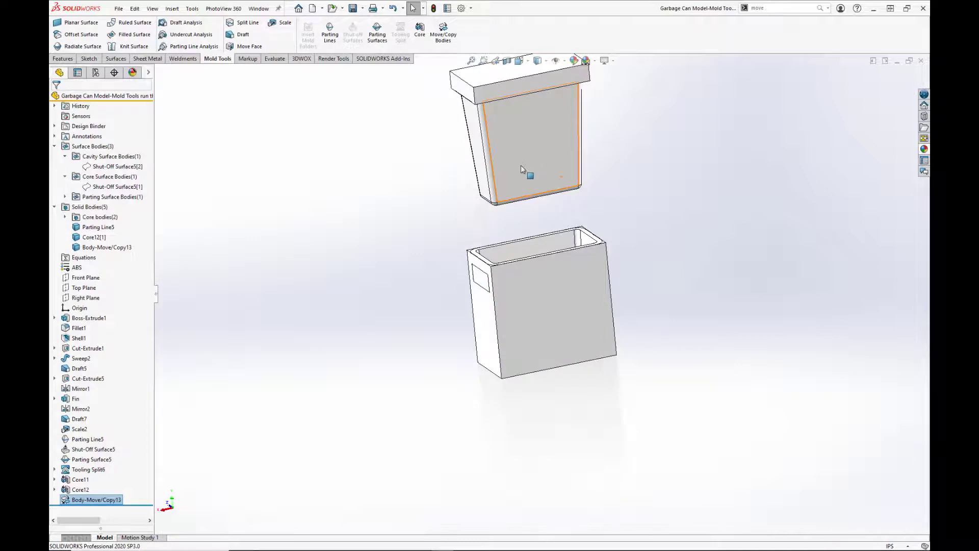
Move the lower block and both core bodies down 20.98 in
{"action": "middle_click_drag", "start_coordinate": [507, 185], "coordinate": [461, 308]}
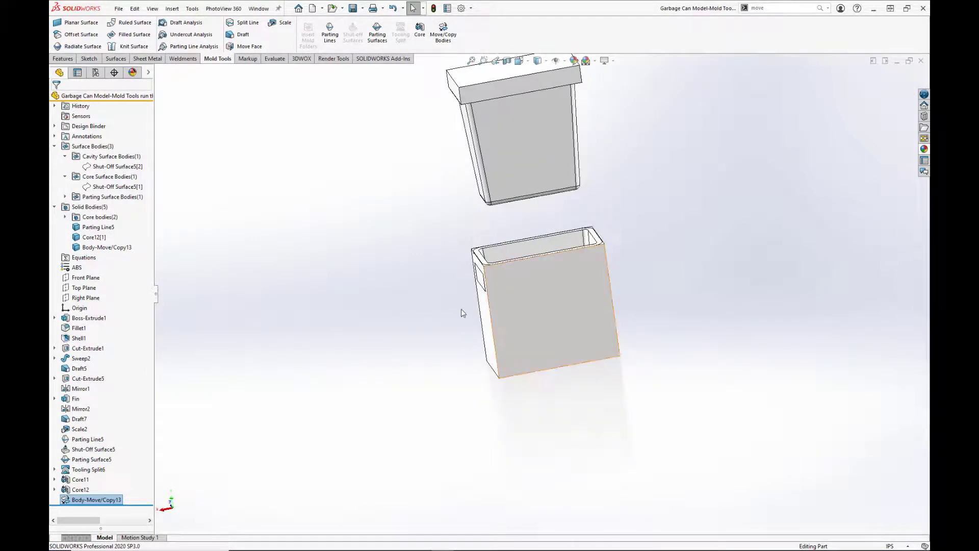
{"action": "left_click", "coordinate": [437, 37]}
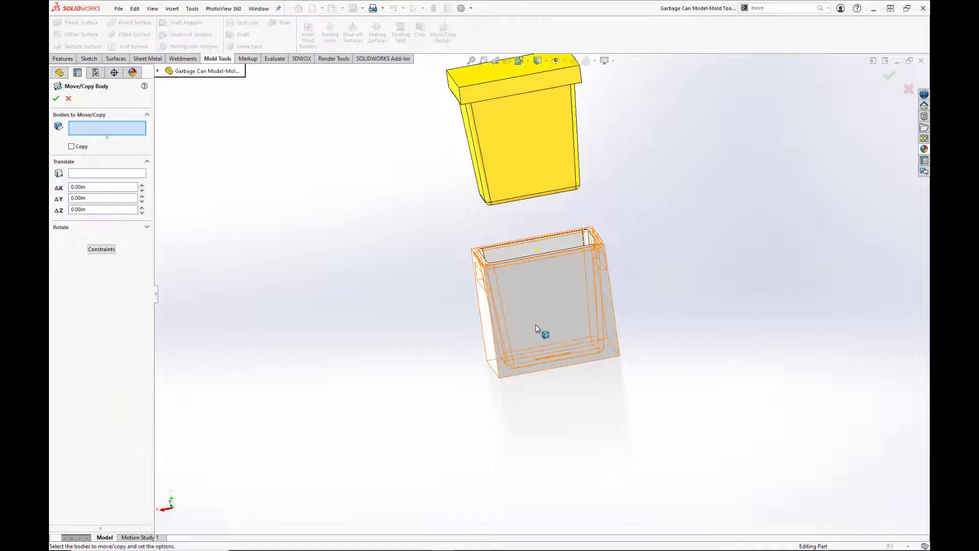
{"action": "left_click", "coordinate": [540, 302]}
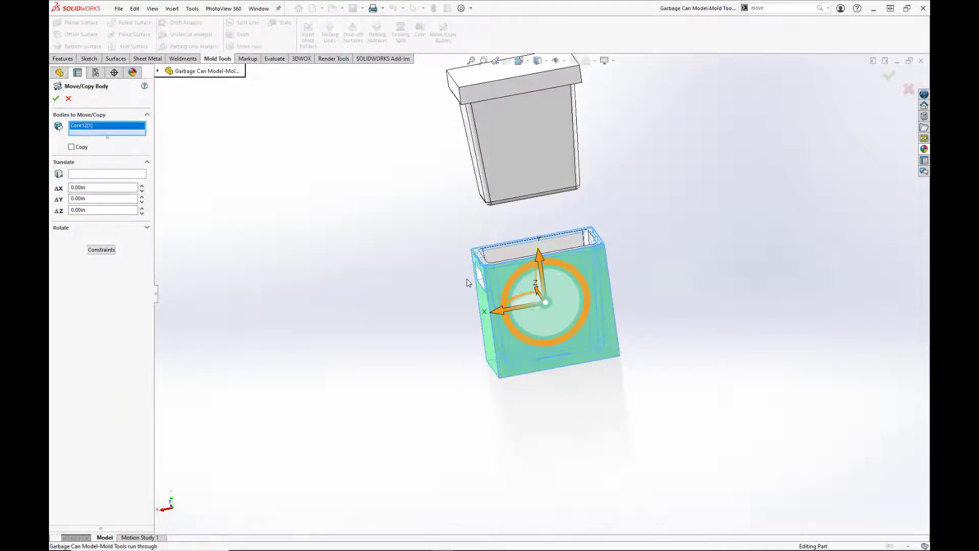
{"action": "left_click", "coordinate": [479, 276]}
{"action": "middle_click_drag", "start_coordinate": [480, 276], "coordinate": [624, 255]}
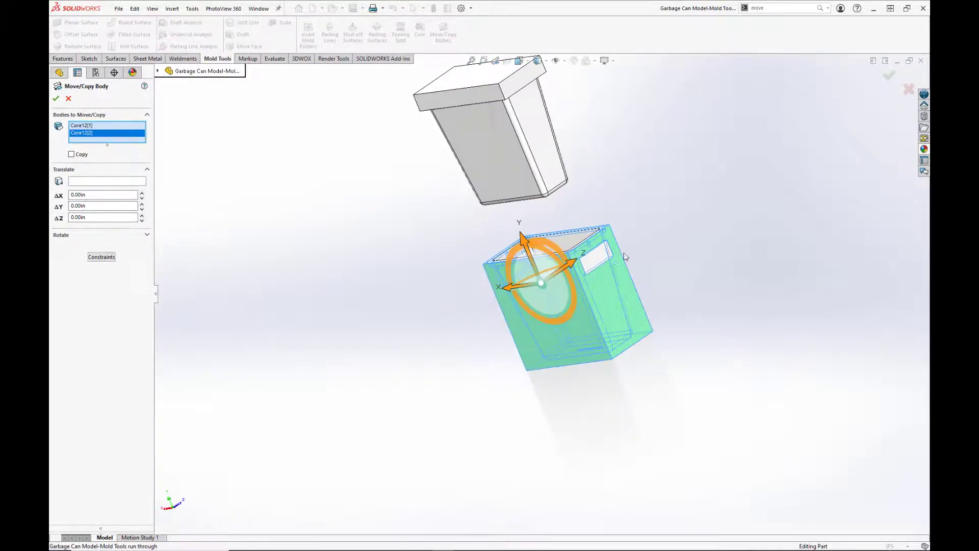
{"action": "left_click", "coordinate": [599, 253]}
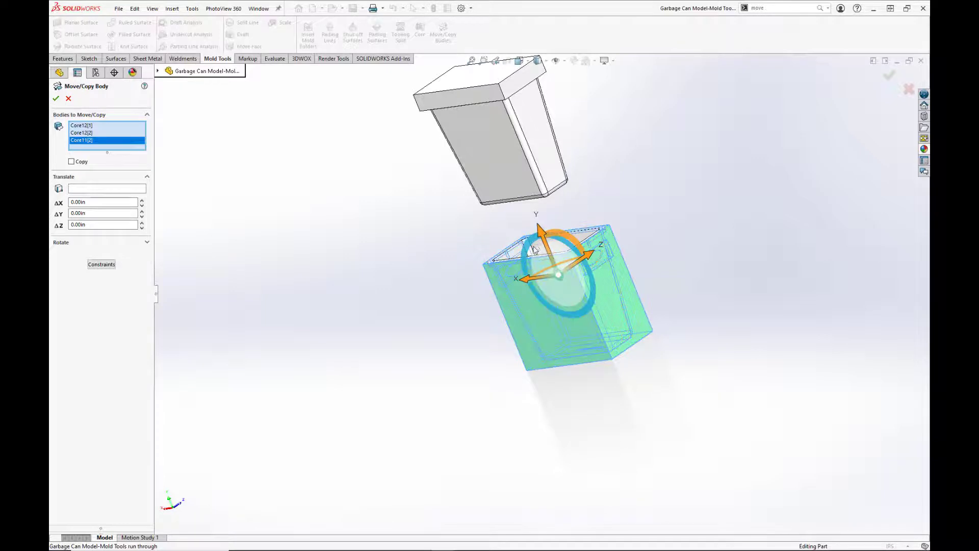
{"action": "left_click_drag", "start_coordinate": [544, 231], "coordinate": [626, 423]}
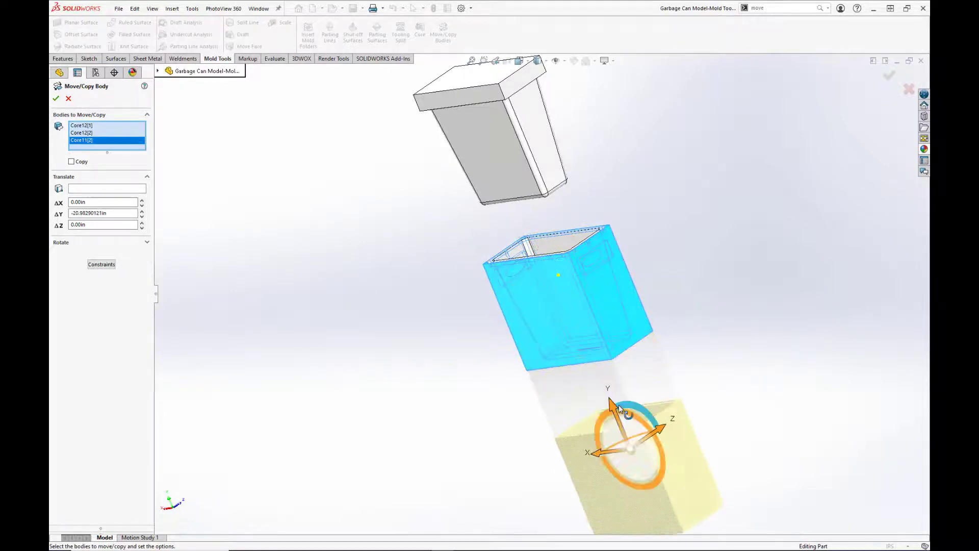
{"action": "left_click", "coordinate": [55, 99]}
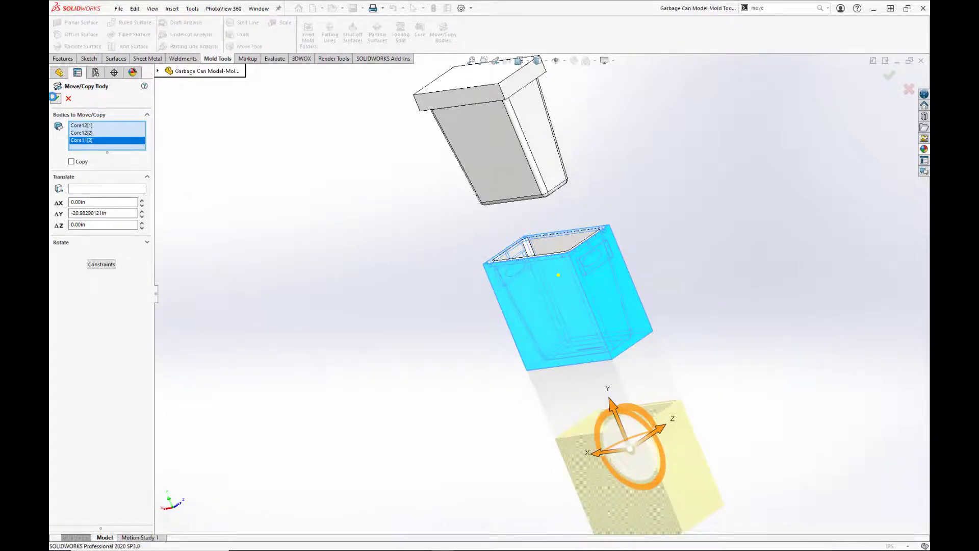
Shift the small side core 9.44 in sideways along X
{"action": "middle_click_drag", "start_coordinate": [579, 278], "coordinate": [743, 412]}
{"action": "scroll", "coordinate": [582, 394], "scroll_direction": "down", "scroll_amount": 5}
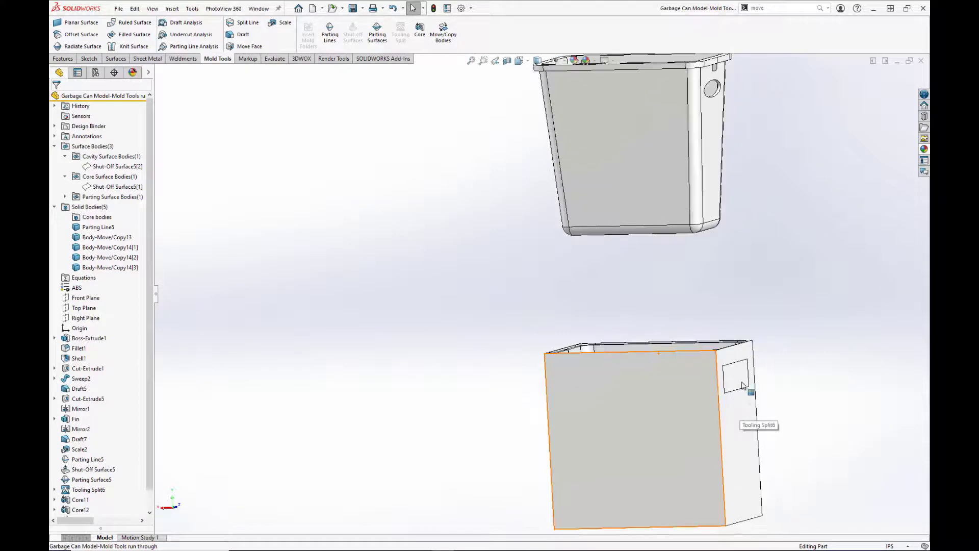
{"action": "left_click", "coordinate": [443, 32]}
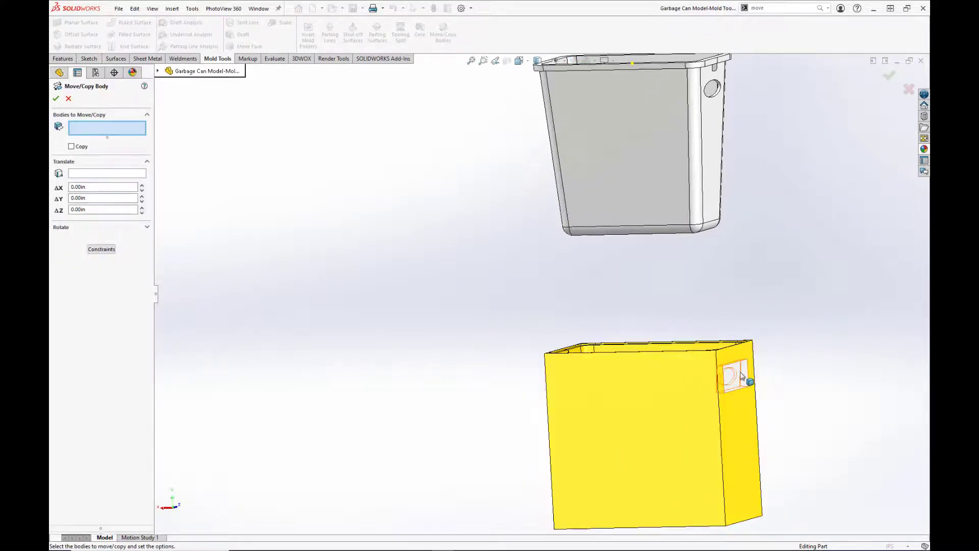
{"action": "left_click", "coordinate": [742, 376]}
{"action": "left_click_drag", "start_coordinate": [699, 382], "coordinate": [817, 378]}
{"action": "middle_click_drag", "start_coordinate": [817, 379], "coordinate": [875, 445]}
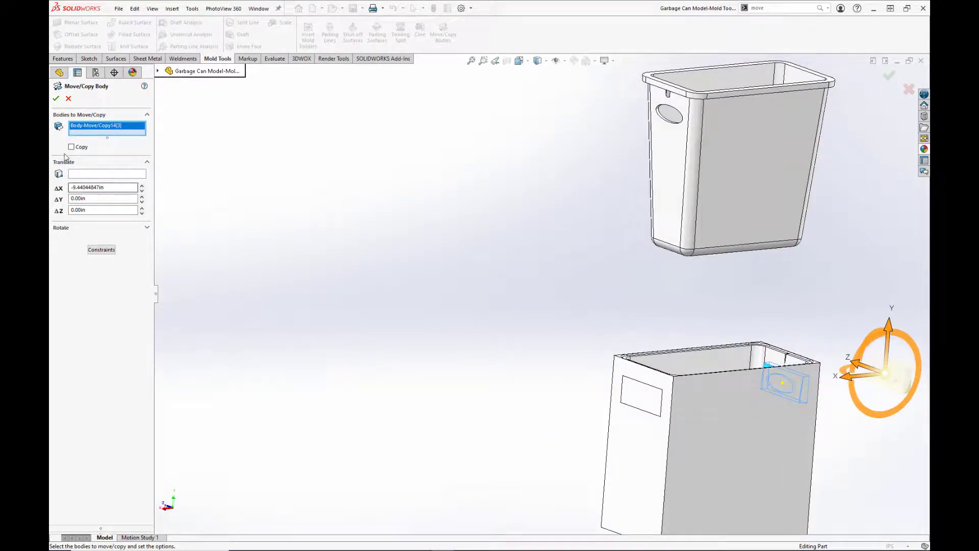
{"action": "left_click", "coordinate": [56, 99]}
{"action": "scroll", "coordinate": [803, 338], "scroll_direction": "up", "scroll_amount": 1}
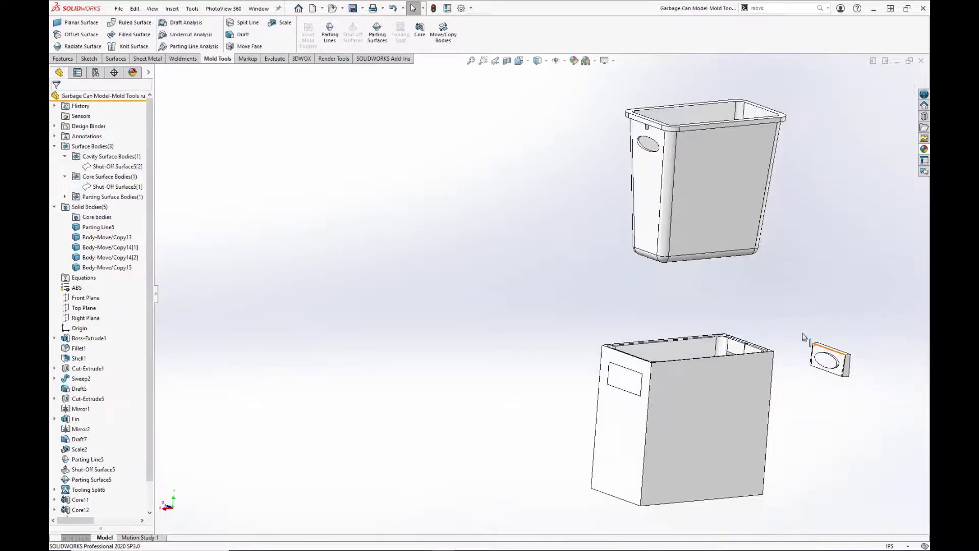
{"action": "scroll", "coordinate": [651, 385], "scroll_direction": "down", "scroll_amount": 2}
{"action": "scroll", "coordinate": [623, 398], "scroll_direction": "up", "scroll_amount": 4}
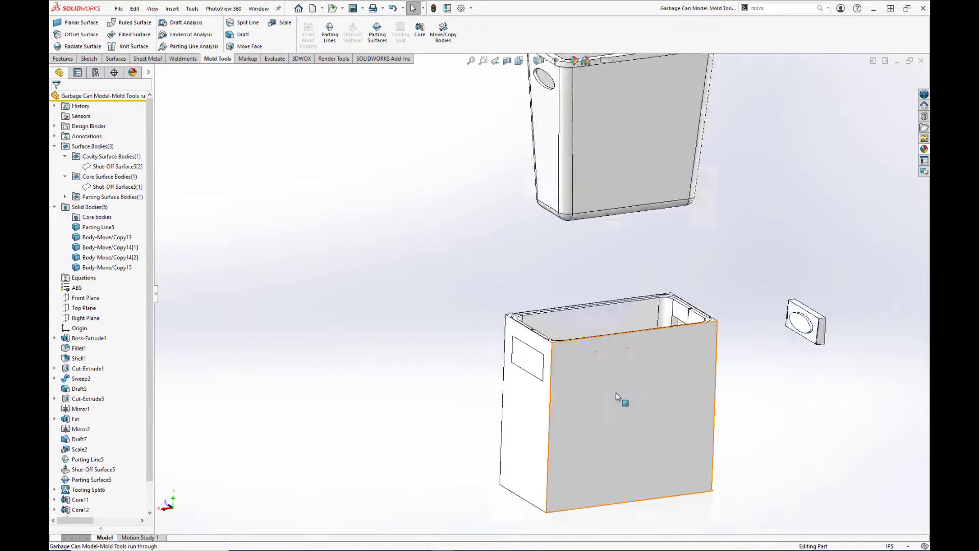
{"action": "scroll", "coordinate": [587, 316], "scroll_direction": "up", "scroll_amount": 2}
{"action": "scroll", "coordinate": [676, 352], "scroll_direction": "down", "scroll_amount": 3}
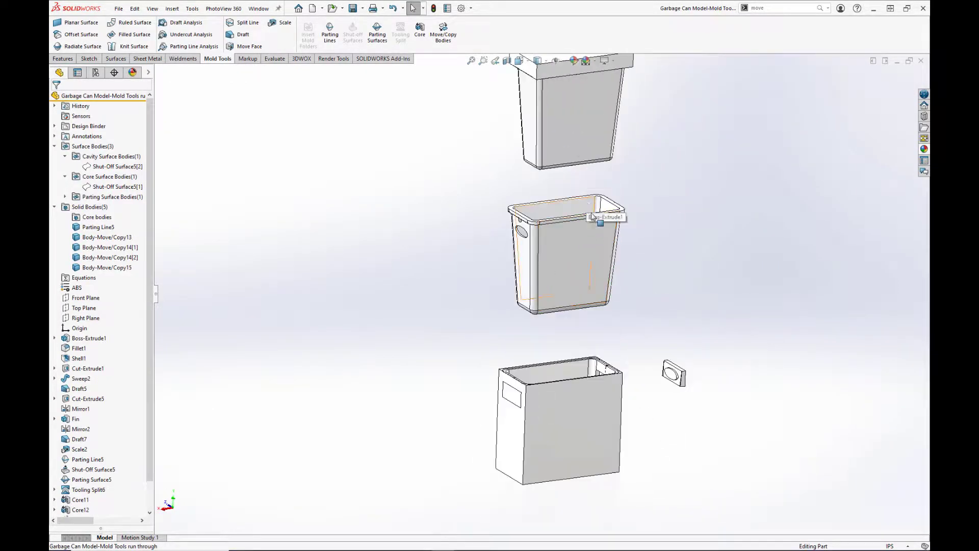
{"action": "scroll", "coordinate": [676, 351], "scroll_direction": "down", "scroll_amount": 3}
{"action": "left_click", "coordinate": [670, 380]}
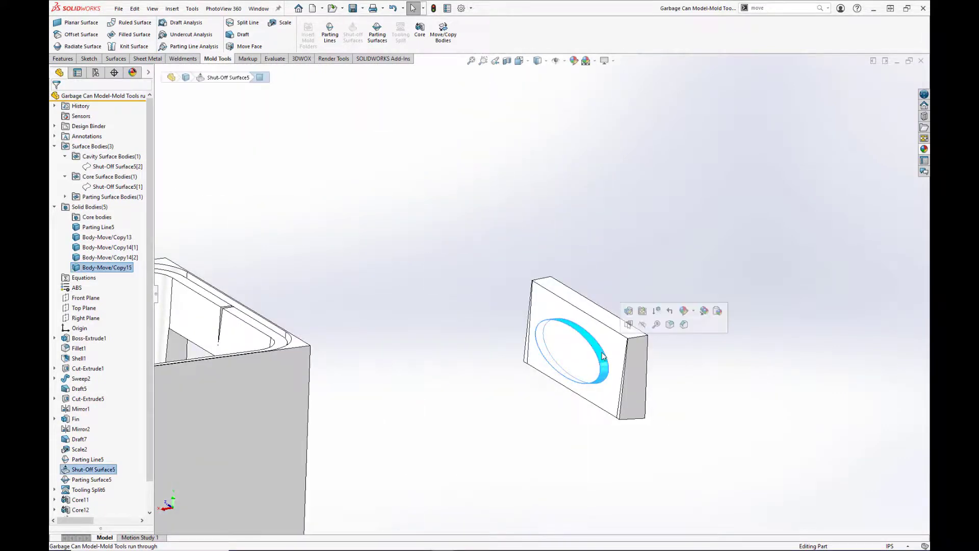
{"action": "scroll", "coordinate": [602, 355], "scroll_direction": "up", "scroll_amount": 1}
{"action": "scroll", "coordinate": [552, 313], "scroll_direction": "up", "scroll_amount": 2}
{"action": "middle_click_drag", "start_coordinate": [551, 313], "coordinate": [559, 164]}
{"action": "scroll", "coordinate": [558, 164], "scroll_direction": "down", "scroll_amount": 2}
{"action": "scroll", "coordinate": [559, 164], "scroll_direction": "down", "scroll_amount": 3}
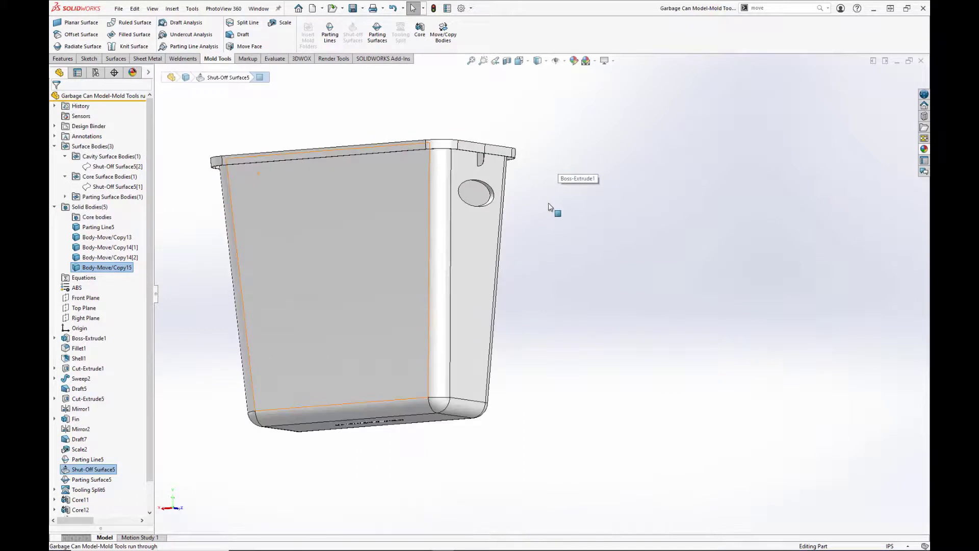
{"action": "left_click", "coordinate": [554, 210]}
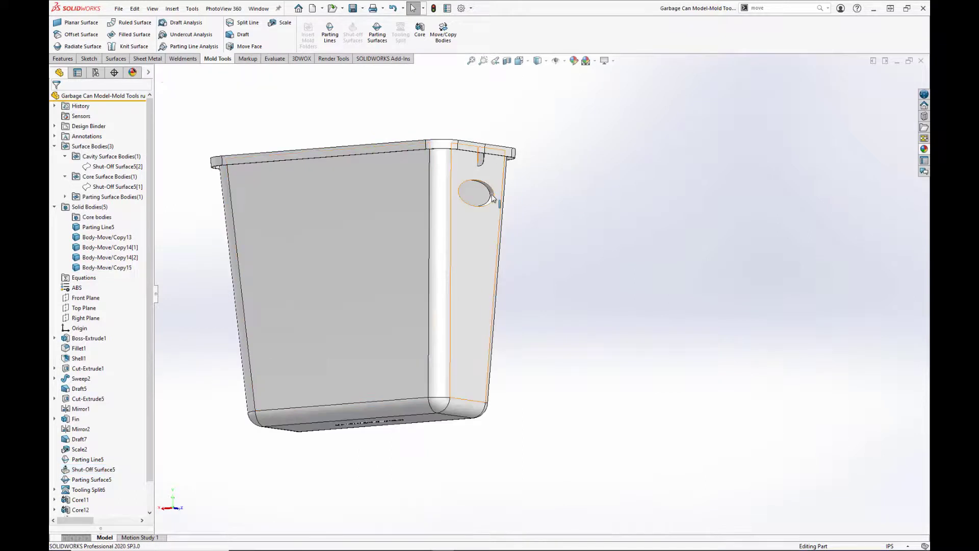
{"action": "left_click", "coordinate": [488, 191]}
{"action": "scroll", "coordinate": [518, 272], "scroll_direction": "up", "scroll_amount": 3}
{"action": "scroll", "coordinate": [517, 272], "scroll_direction": "up", "scroll_amount": 2}
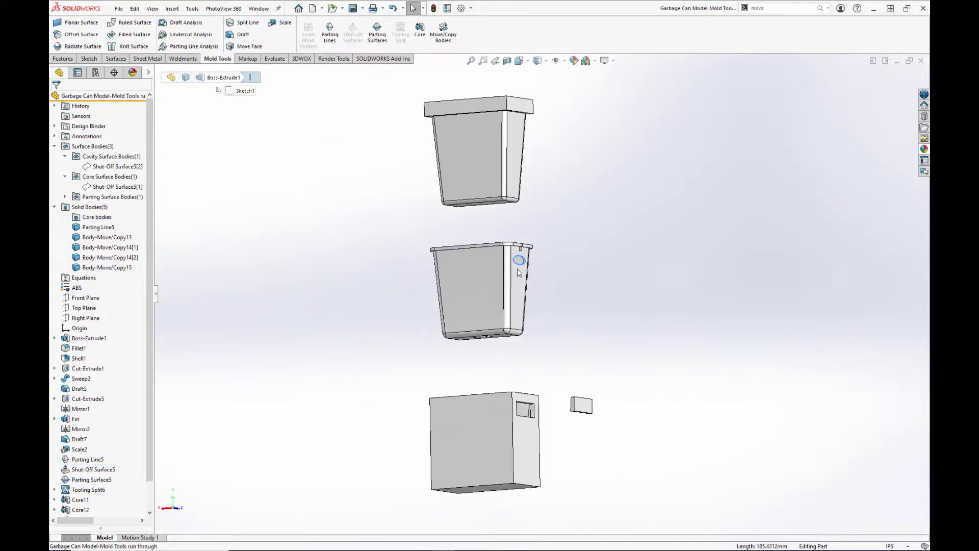
{"action": "left_click", "coordinate": [575, 276]}
{"action": "key", "text": "ctrl+7"}
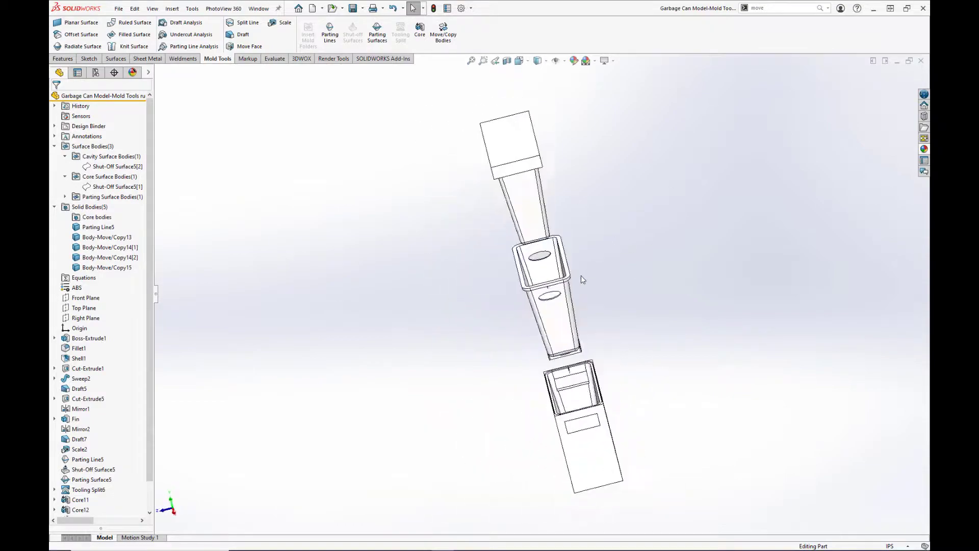